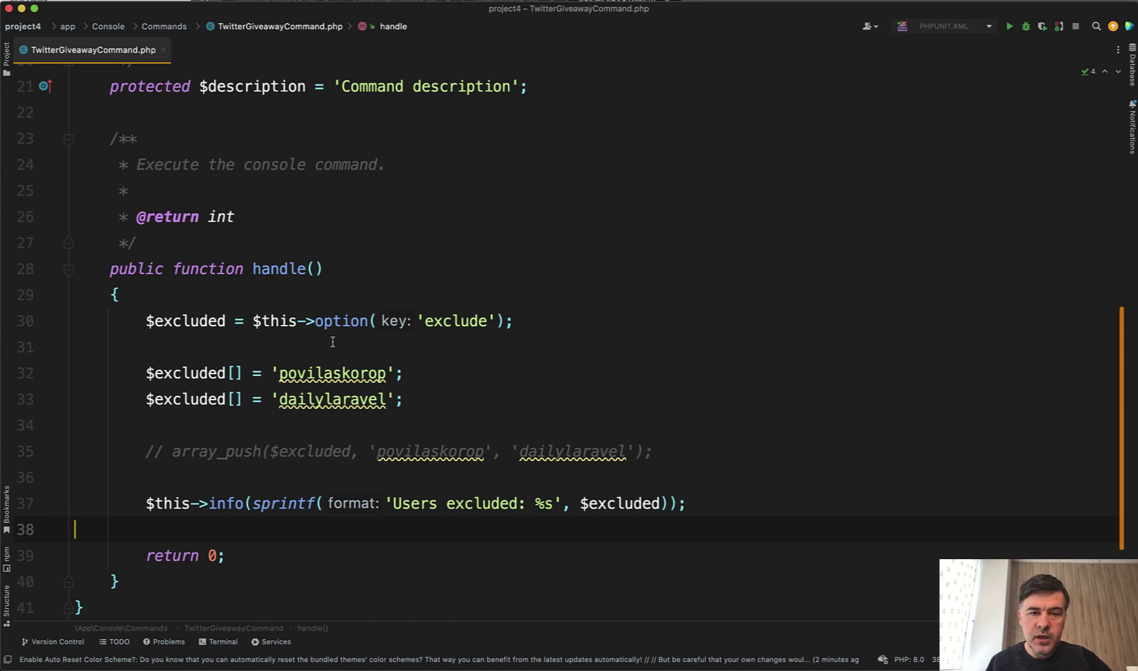
scroll(332, 342, up, 5)
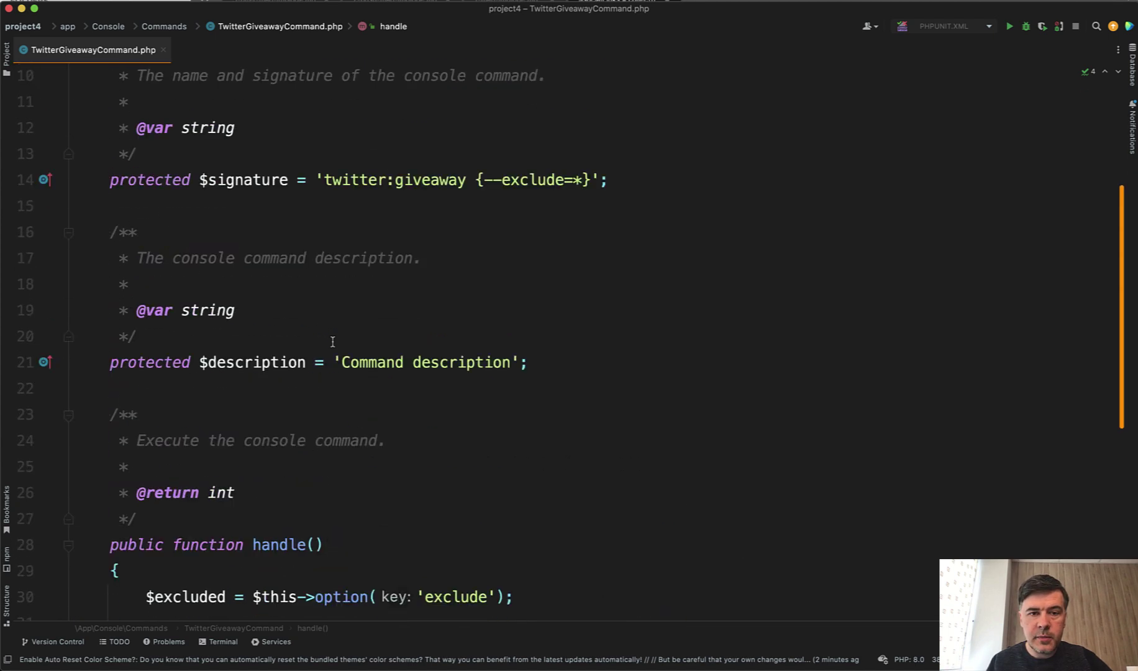
scroll(332, 342, up, 2)
drag(360, 239, 422, 239)
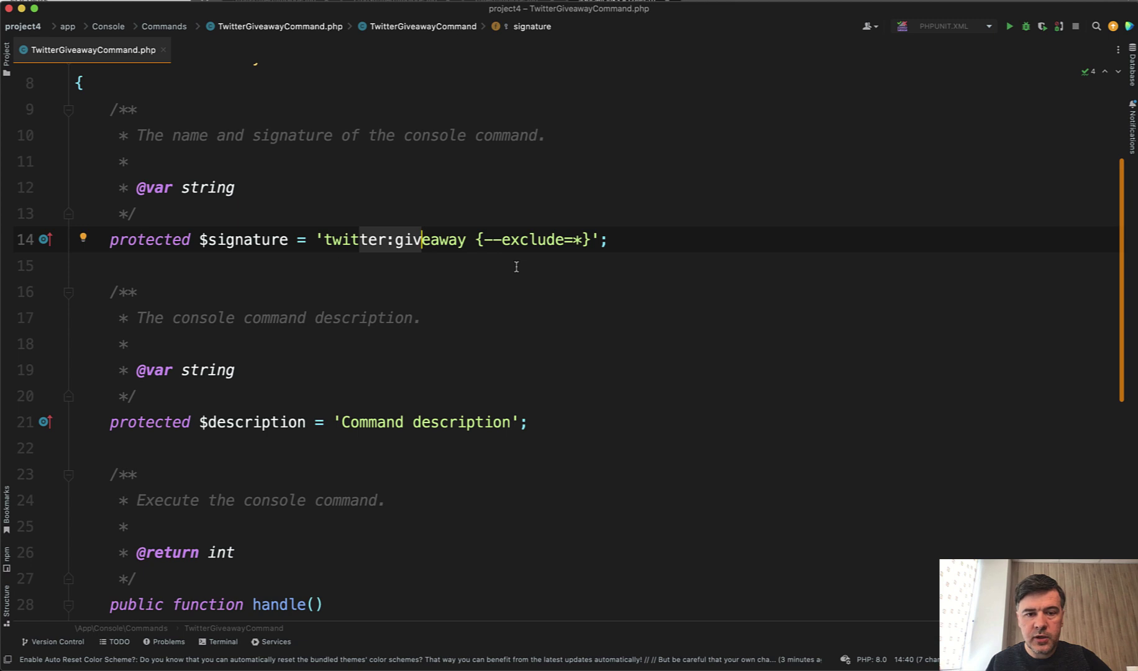
Review the exclude option and the two lines adding usernames in the handle method.
drag(502, 240, 573, 240)
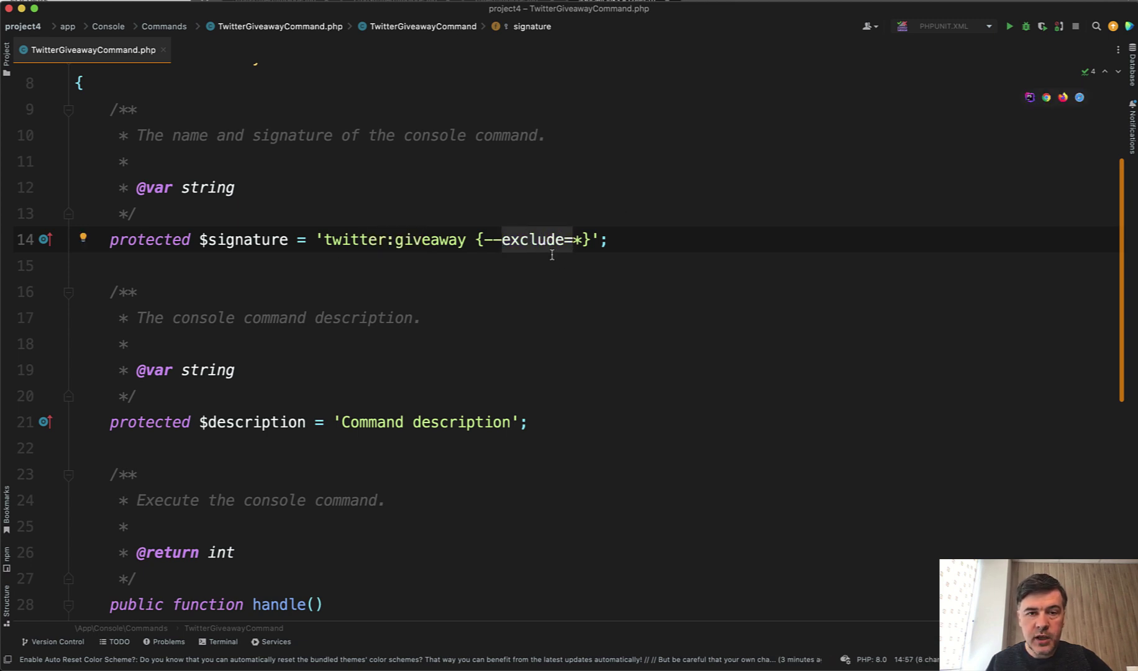
scroll(551, 255, down, 5)
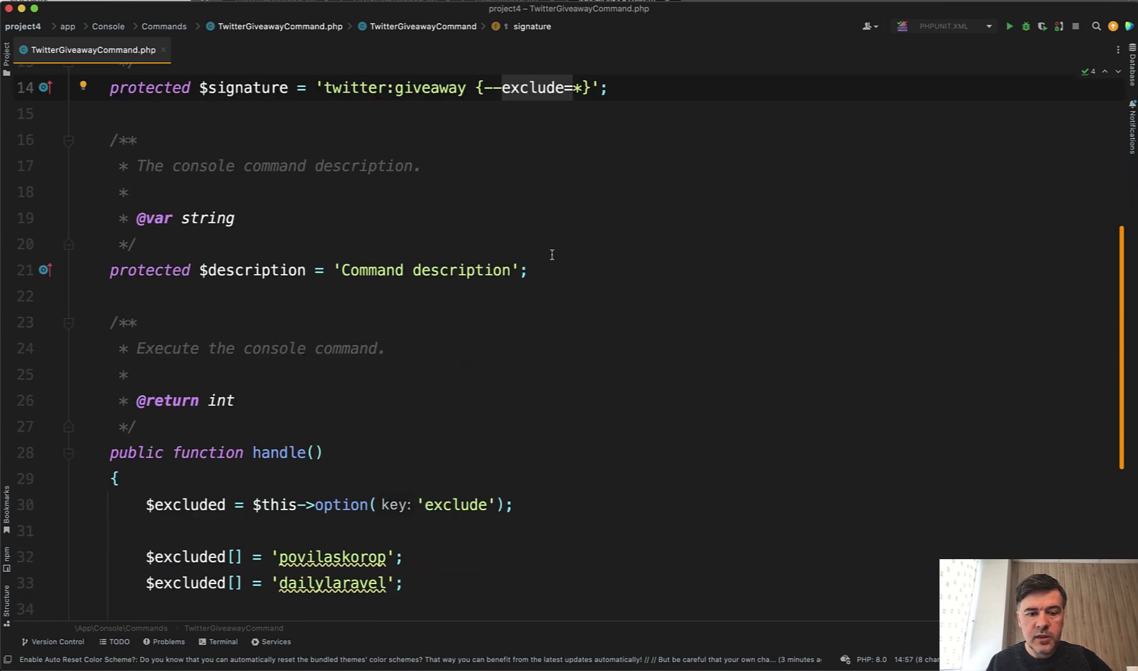
scroll(551, 255, down, 3)
scroll(551, 256, down, 1)
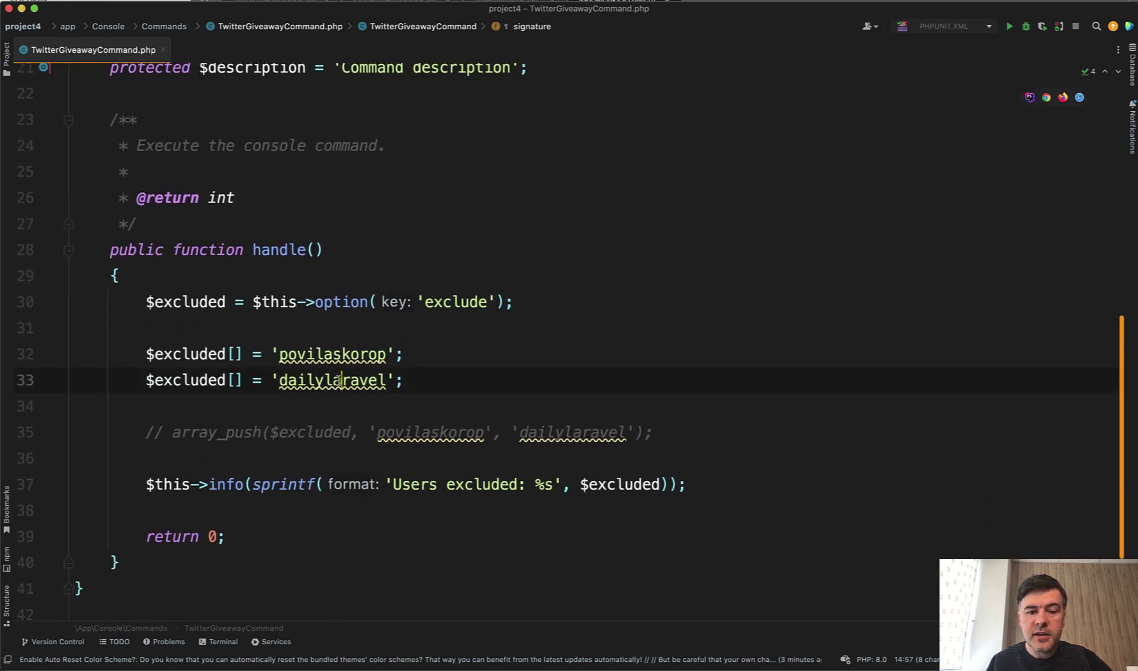
click(307, 354)
mouse_move(332, 355)
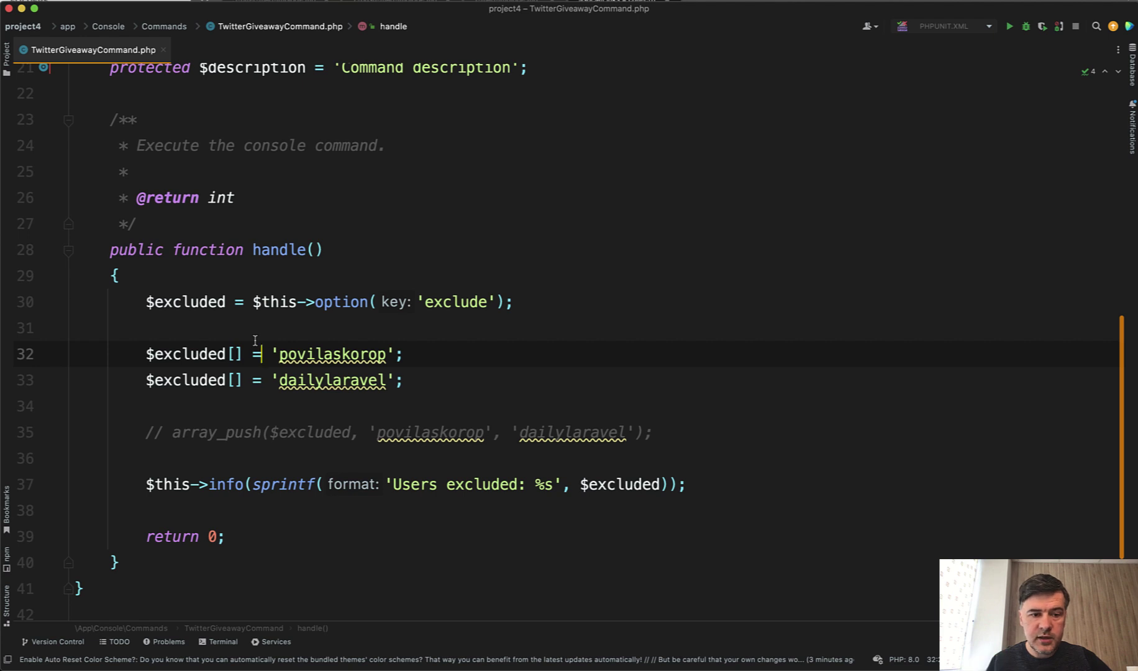
scroll(256, 340, down, 2)
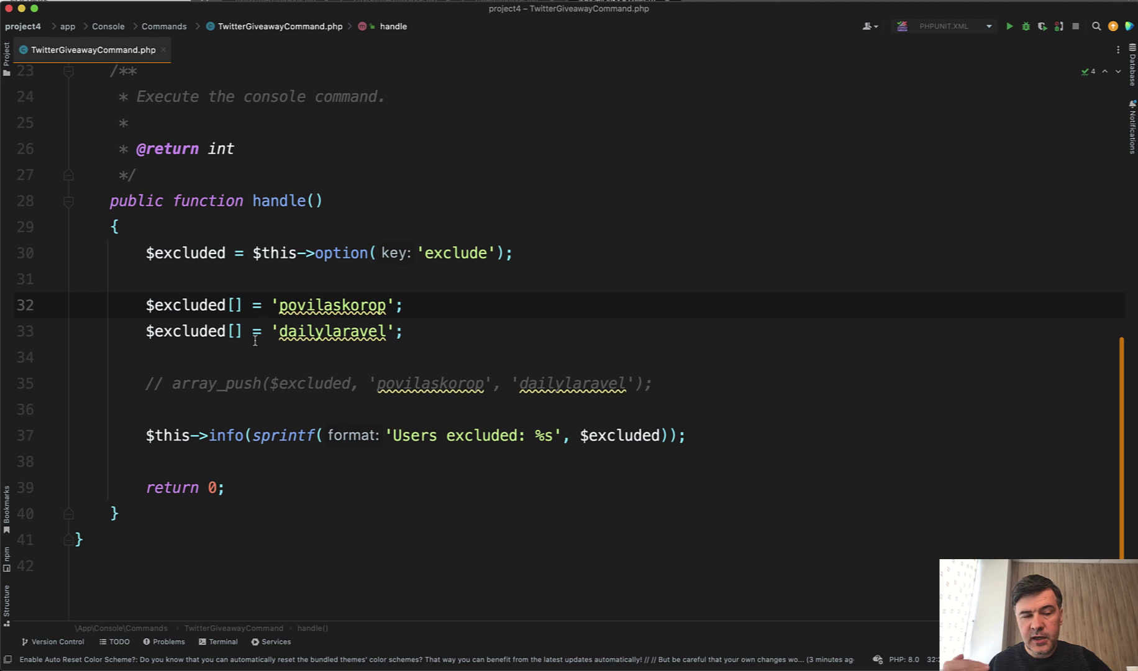
scroll(255, 340, down, 1)
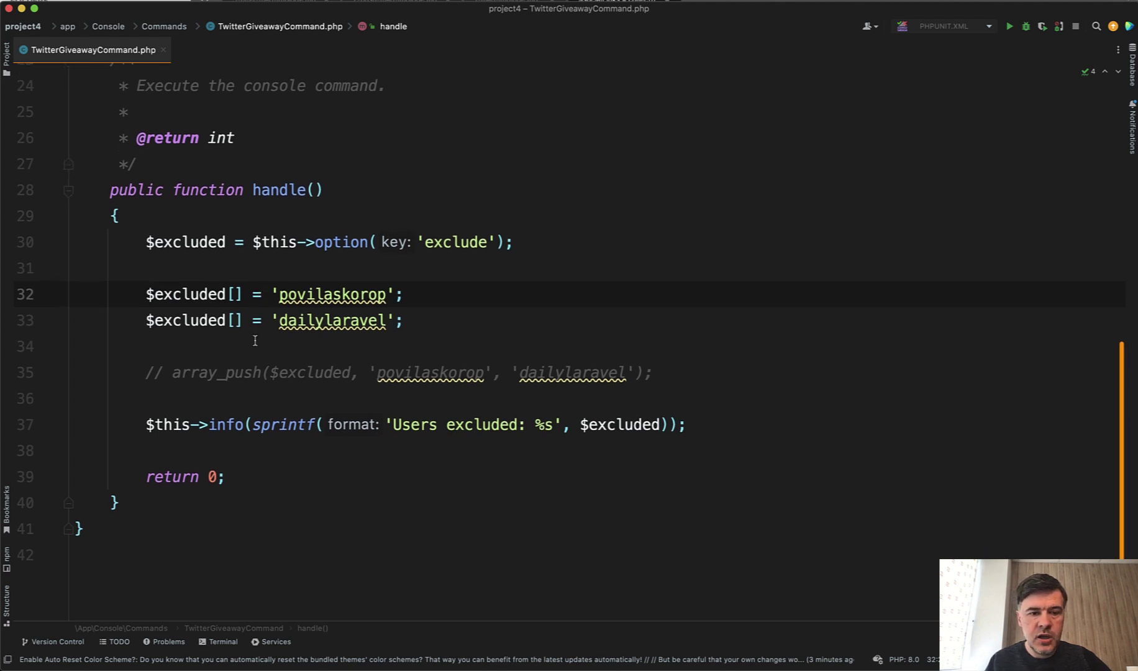
click(324, 233)
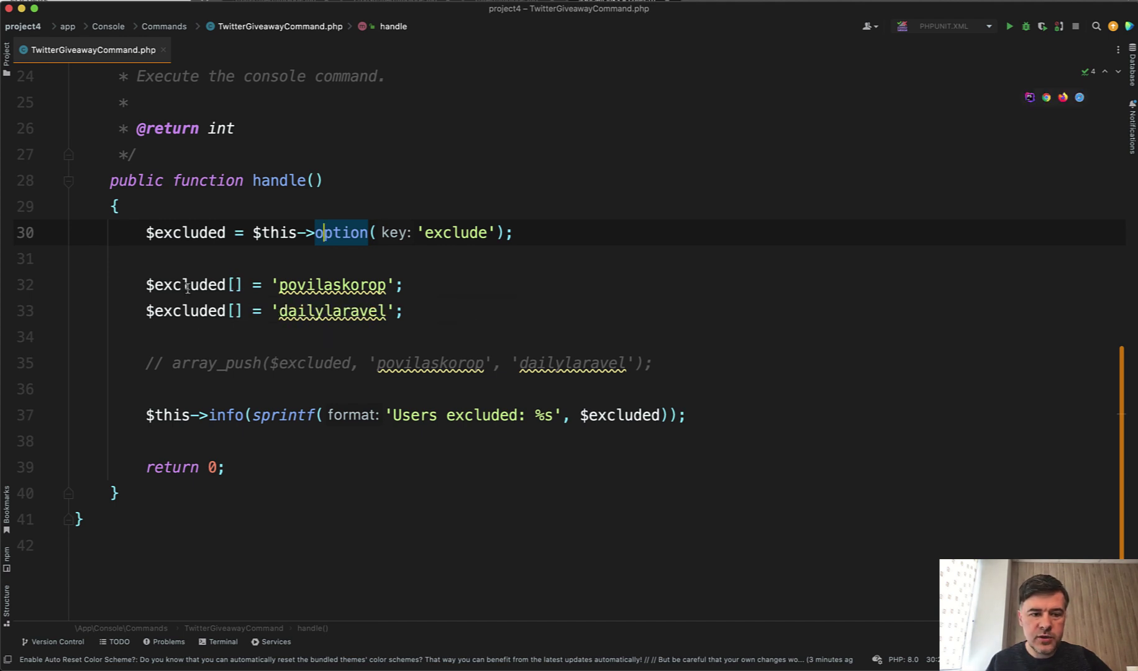
drag(189, 284, 228, 311)
click(227, 313)
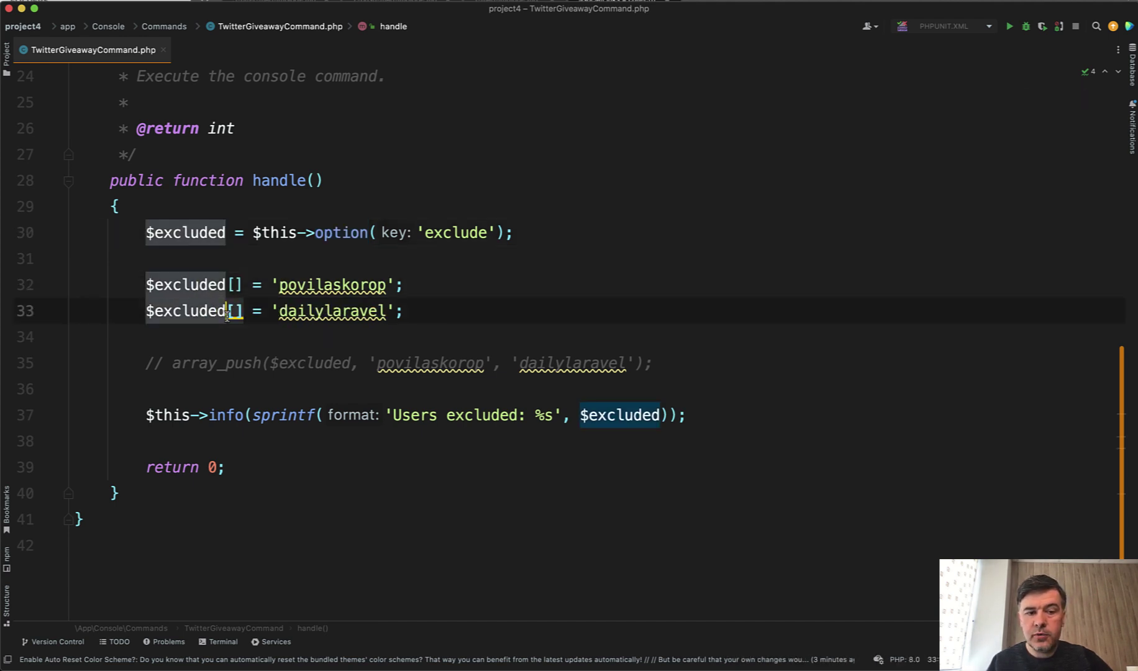
click(387, 285)
key(Down)
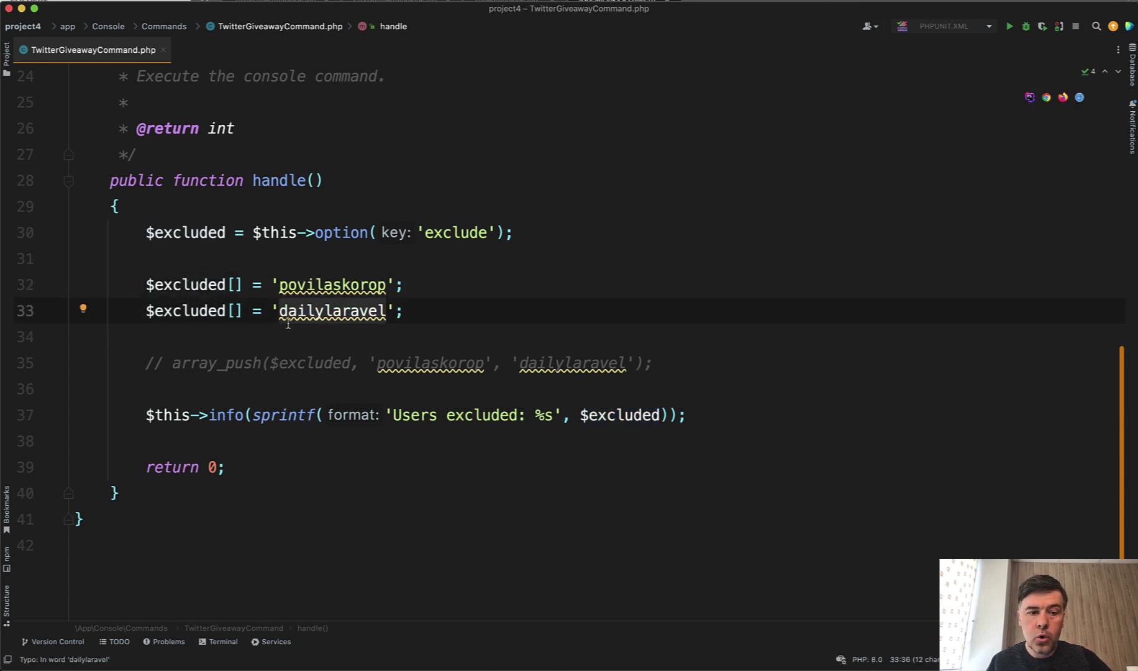
Uncomment the array_push line 35 that adds 'povilaskorop' to the excluded list.
click(161, 363)
key(Delete)
key(BackSpace)
key(BackSpace)
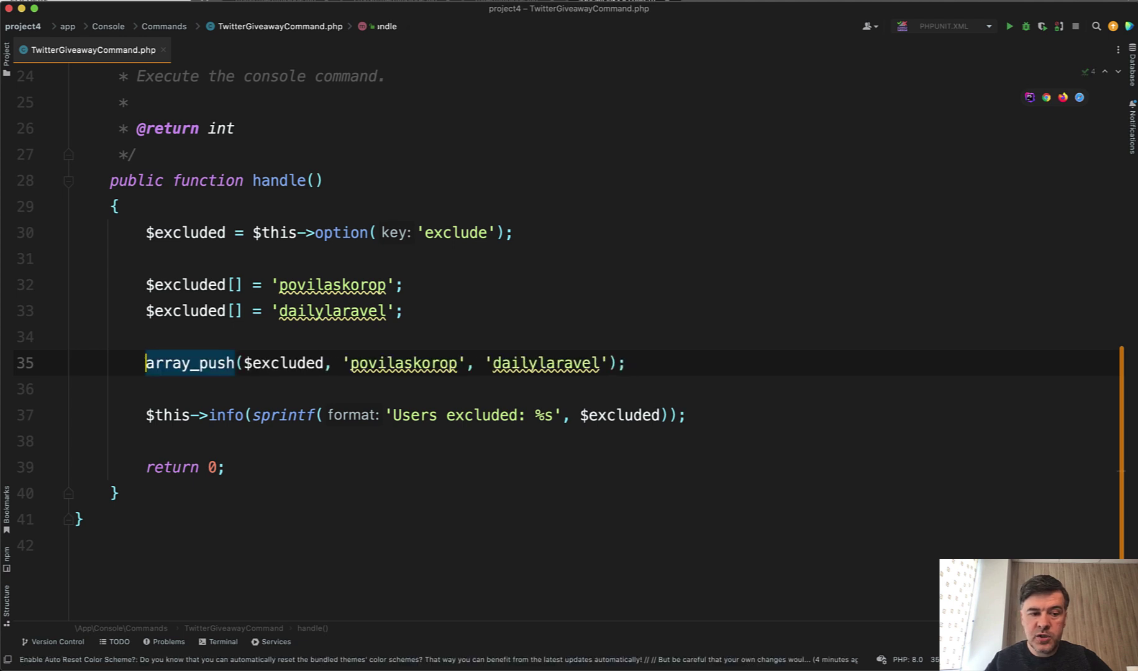
click(195, 389)
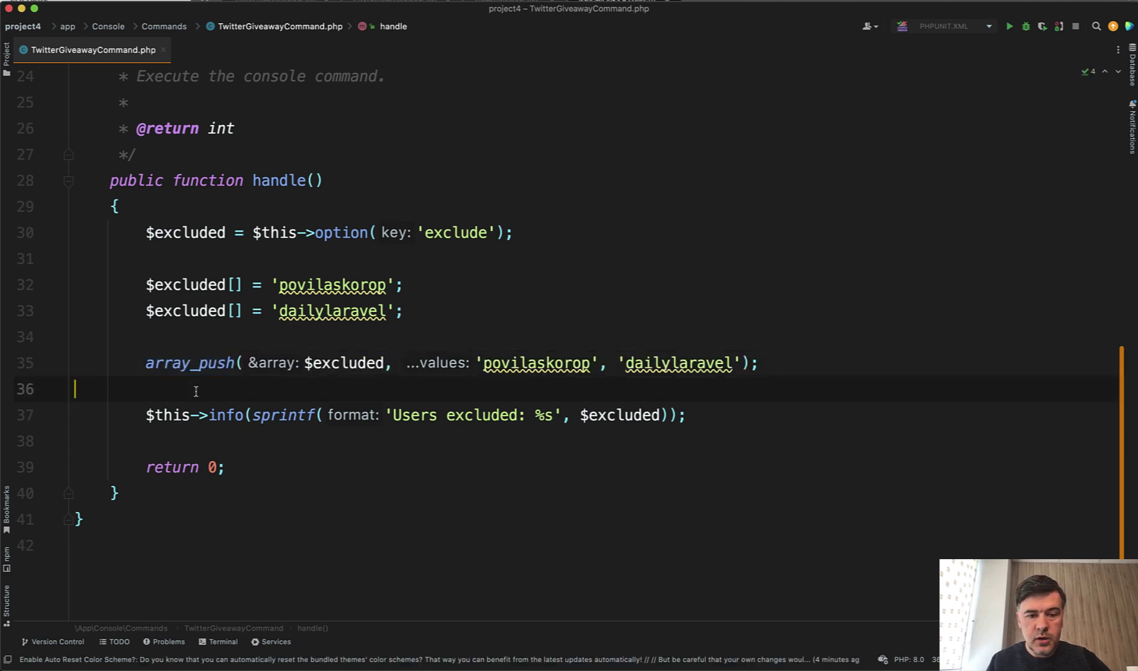
drag(481, 369, 592, 368)
click(592, 368)
click(356, 363)
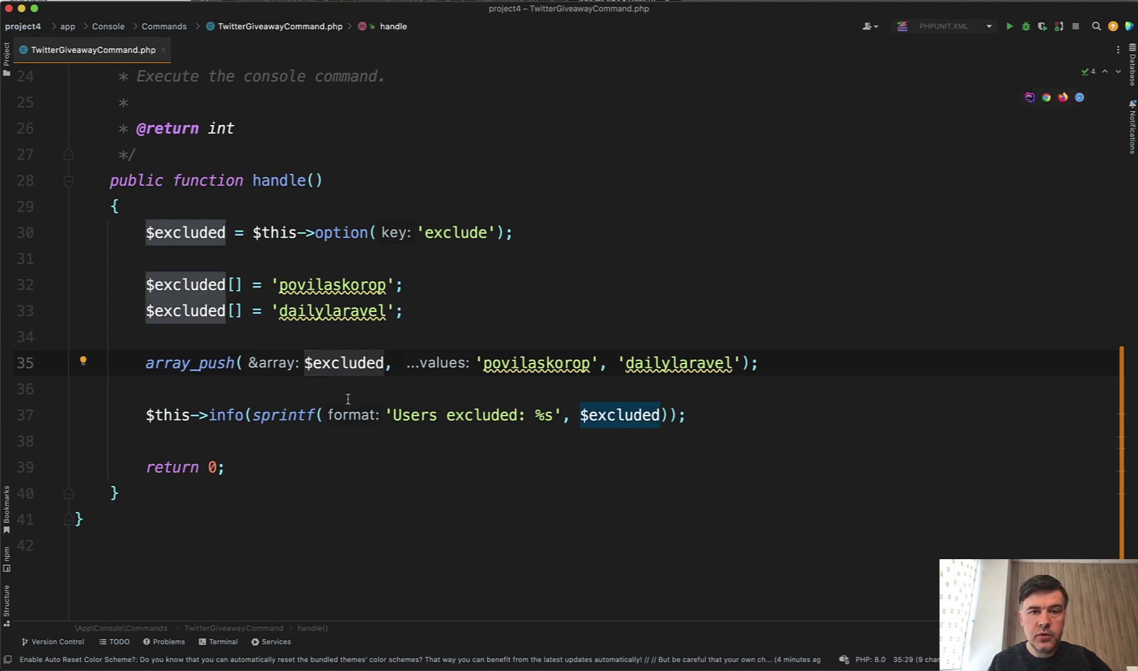
key(Home)
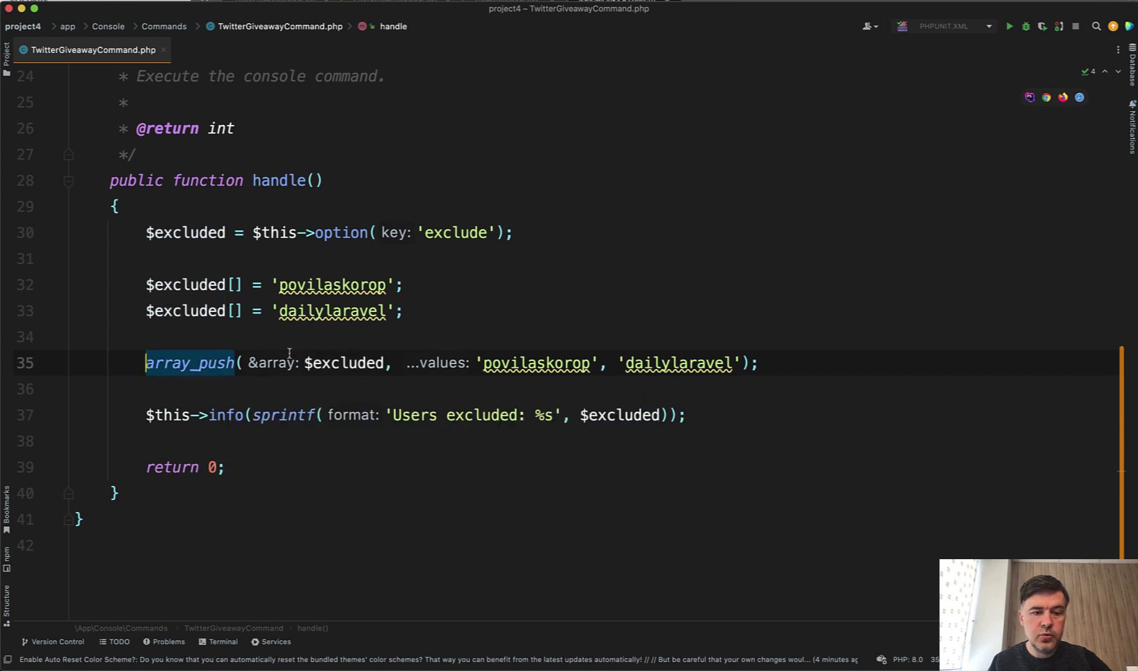
Wrap $excluded in implode(', ', …) on line 37 and bring up the terminal.
click(581, 415)
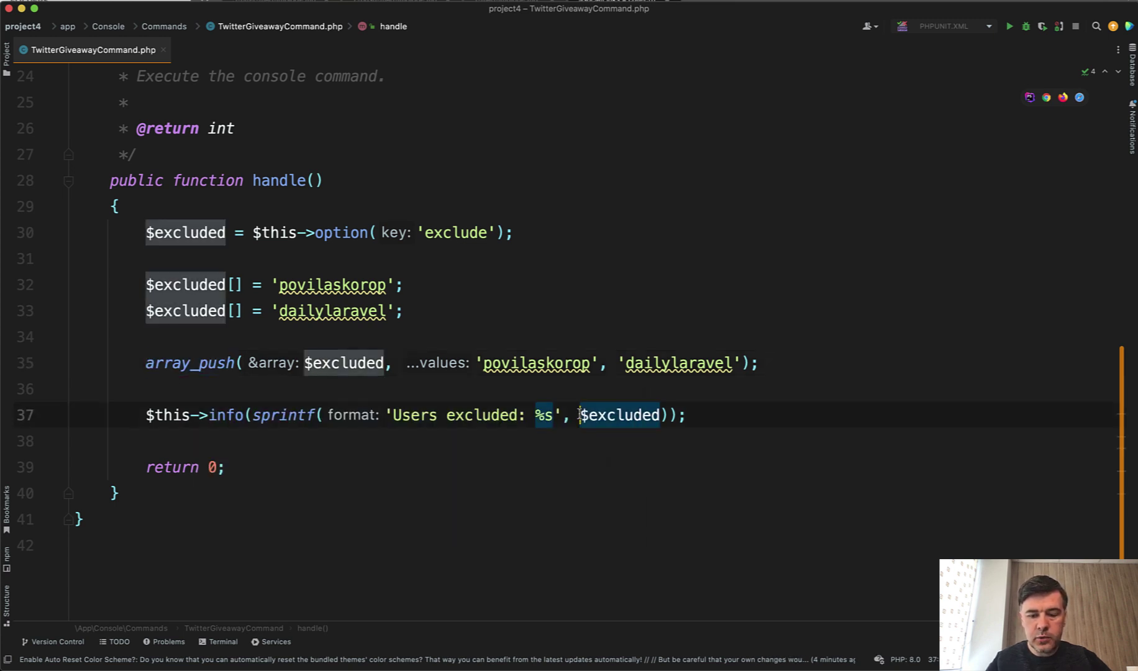
text(imp)
key(Return)
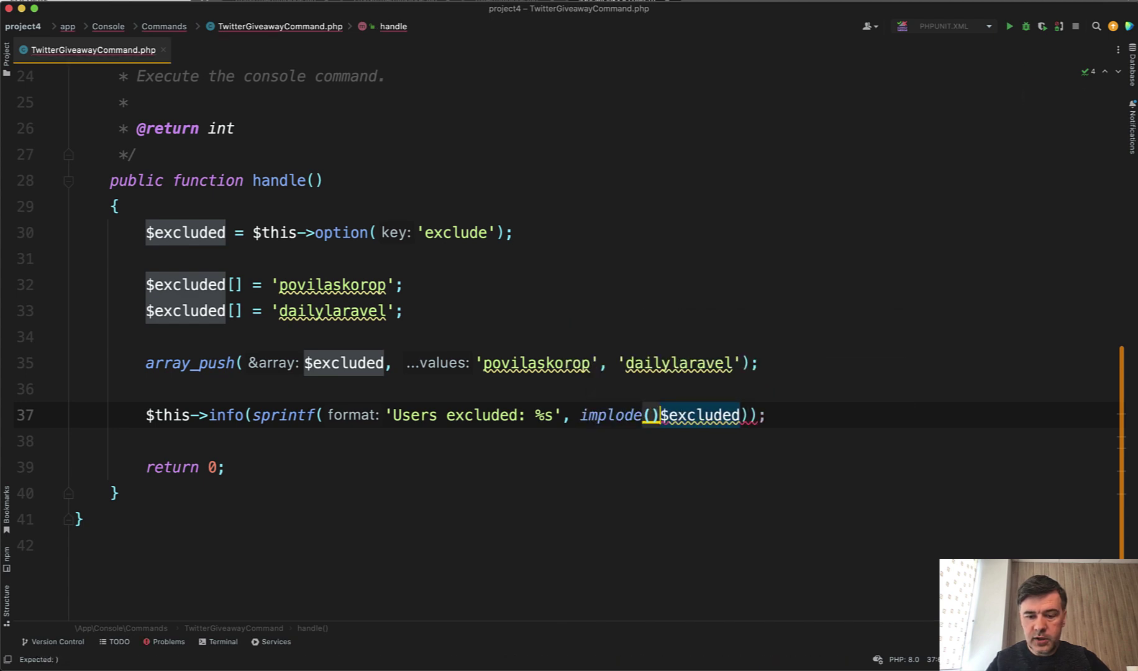
text(', ')
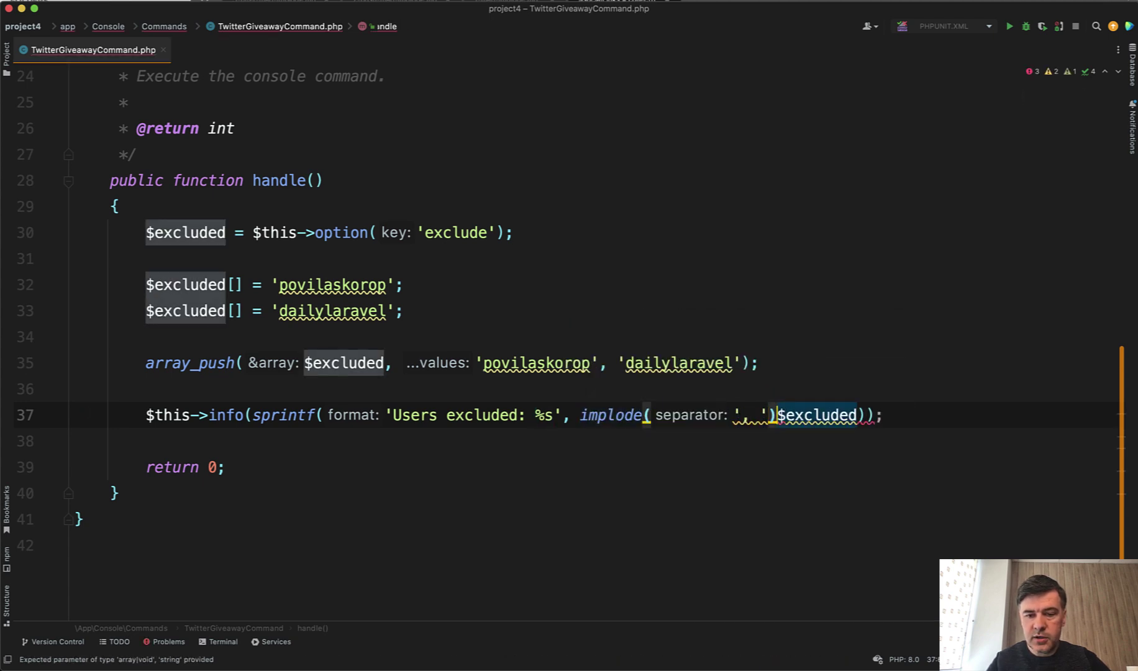
text(,)
key(Right)
key(Right)
key(Right)
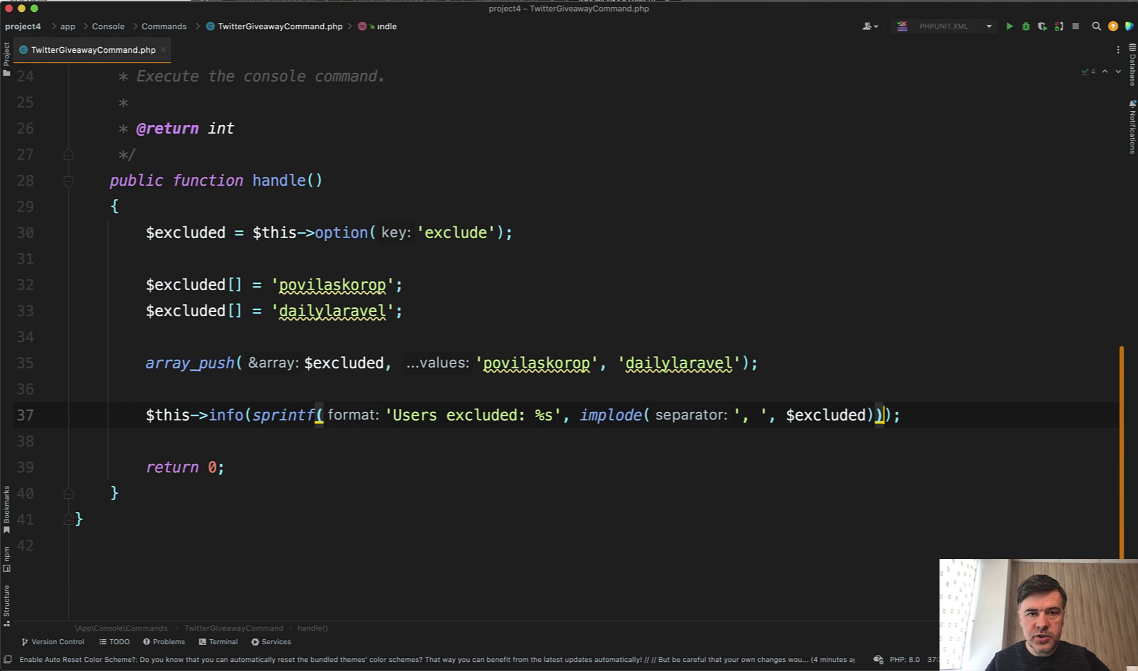
key(super+Tab)
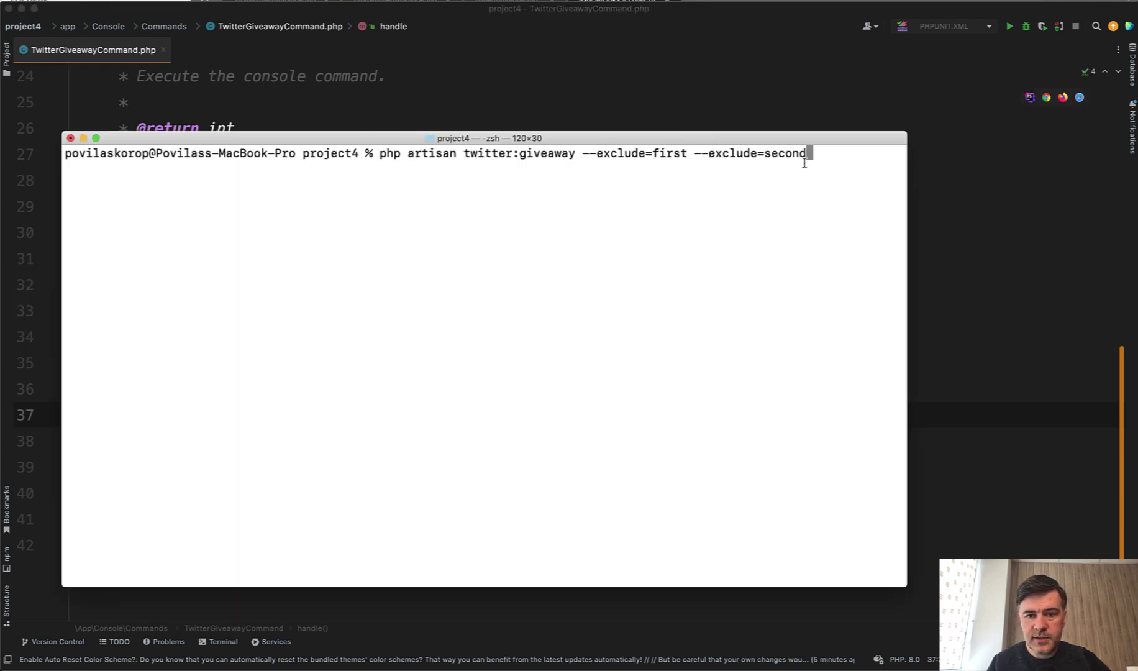
Run the giveaway command, then comment out the two username-appending lines 32–33.
key(Return)
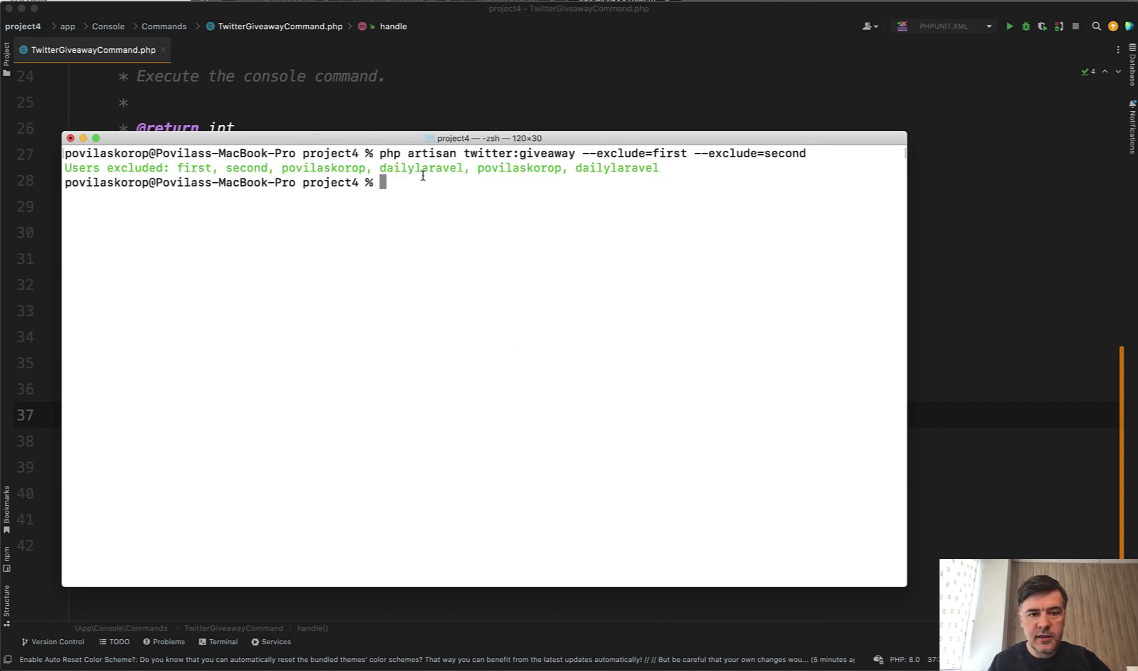
key(super+Tab)
click(312, 265)
key(Down)
key(shift+Down)
key(shift+Down)
key(super+slash)
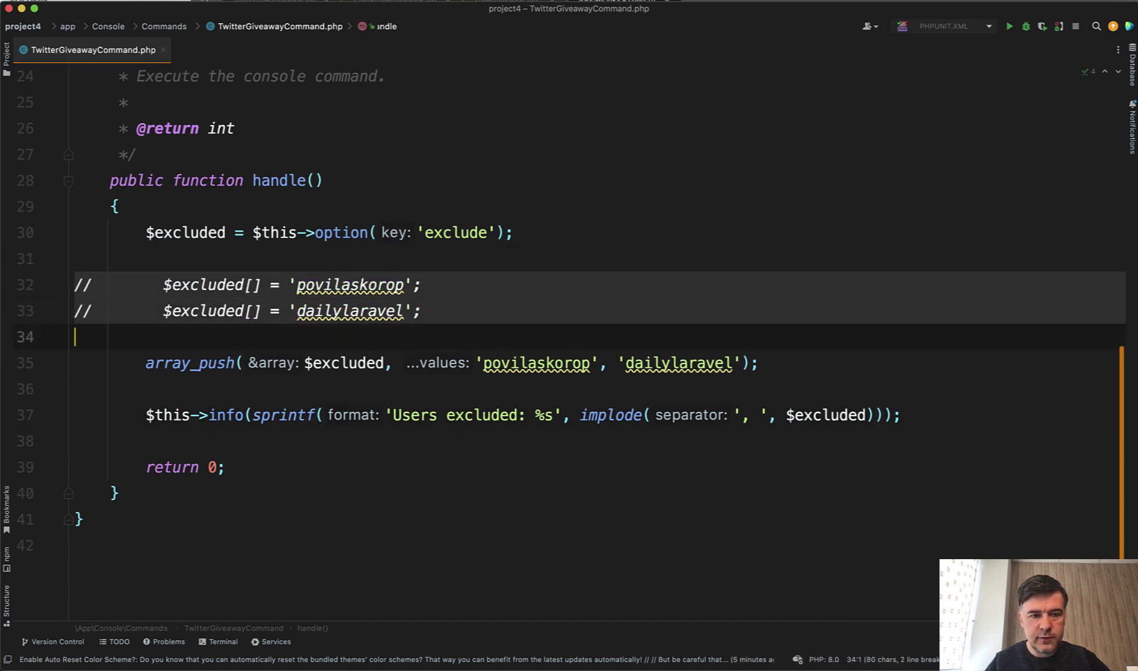
Rerun the giveaway command so each excluded user prints only once.
key(super+Tab)
key(Up)
key(Return)
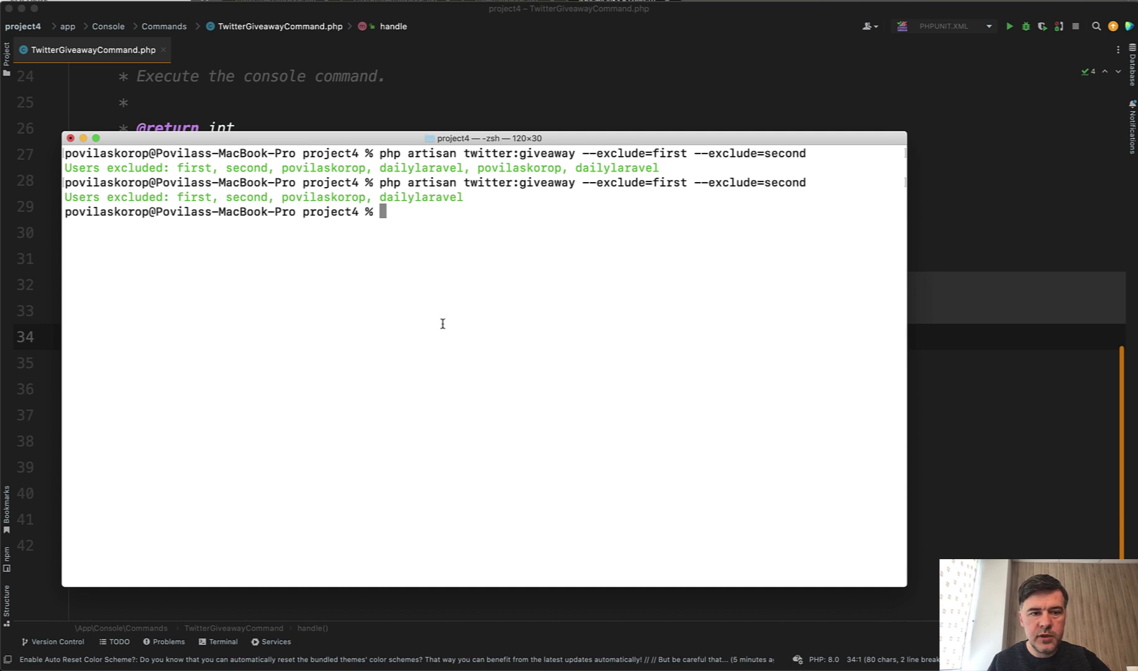
key(super+Tab)
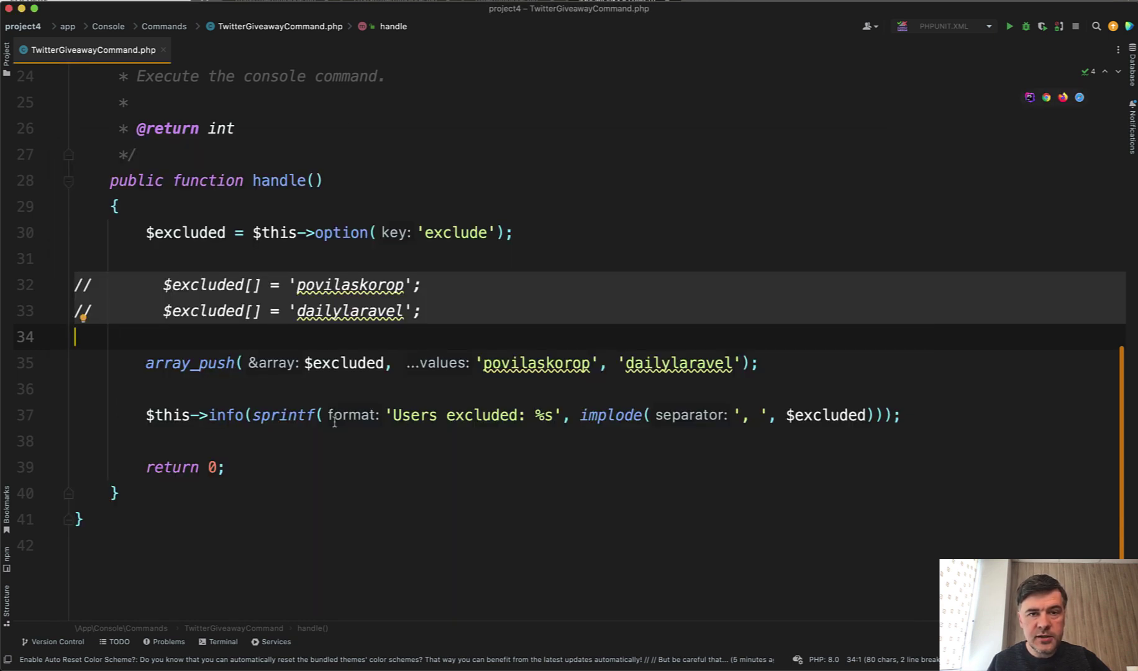
click(187, 391)
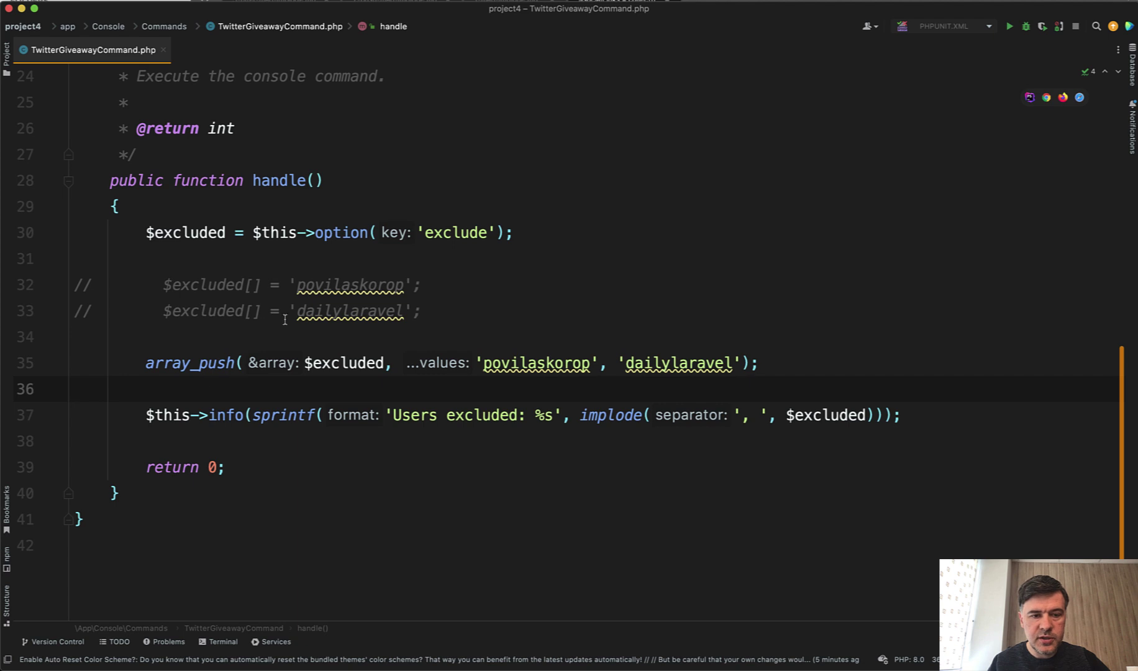
mouse_move(349, 311)
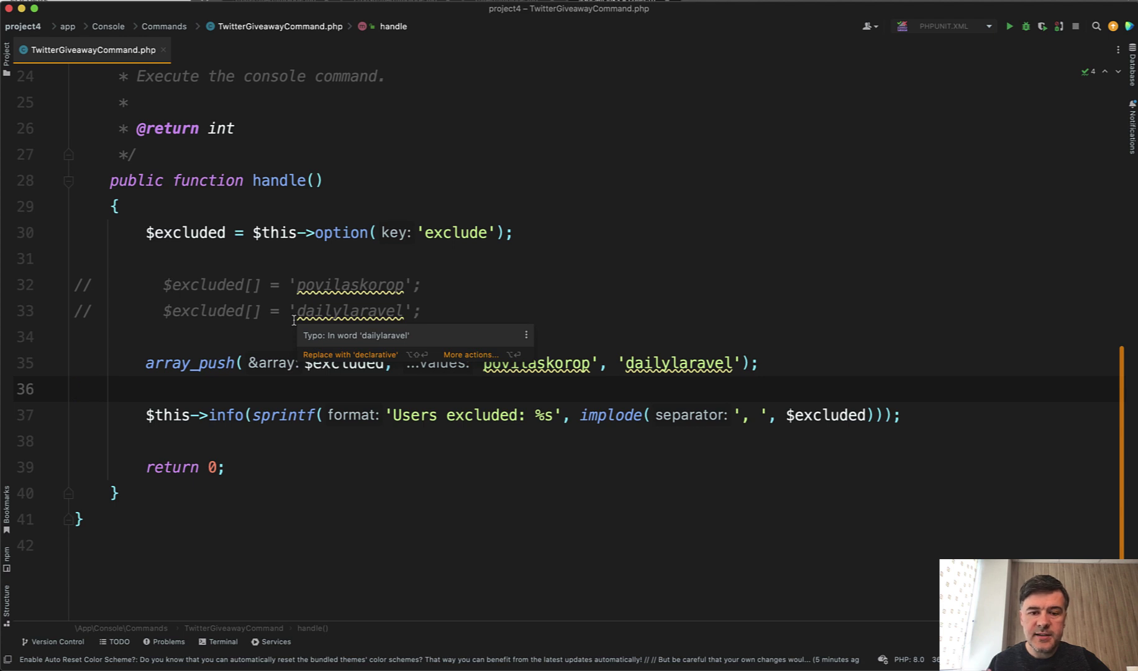
key(super+Tab)
key(Up)
key(Left)
key(Left)
key(Left)
key(Left)
text(@)
key(Left)
key(Left)
key(Left)
key(Left)
key(Left)
key(Left)
key(Left)
key(Left)
key(Left)
text(@)
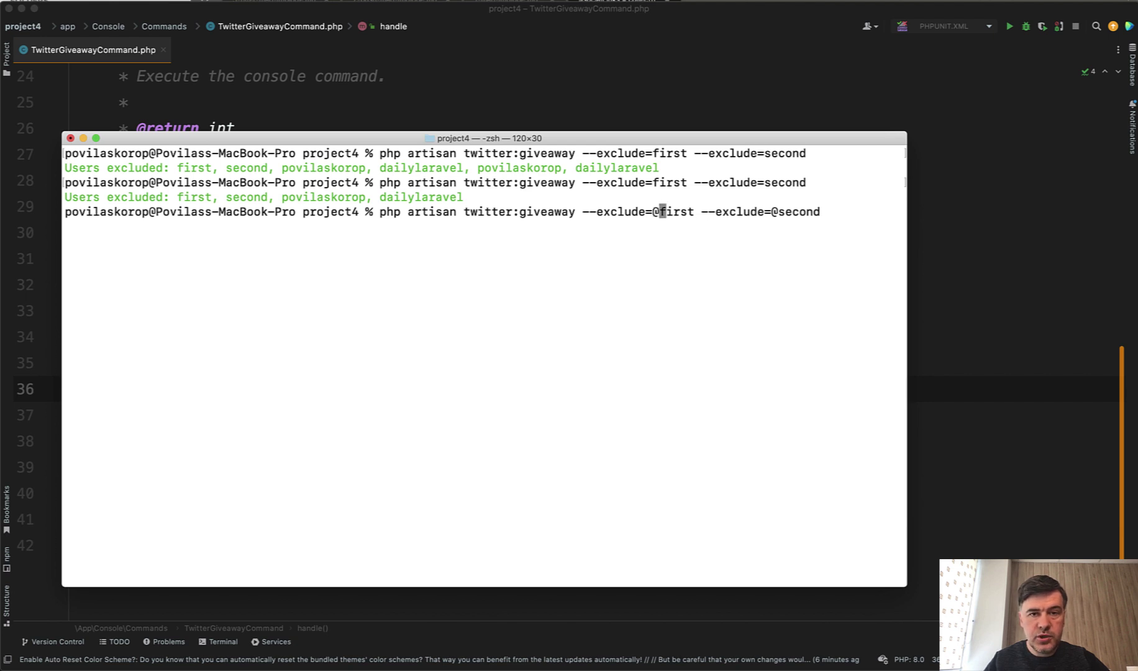
key(Return)
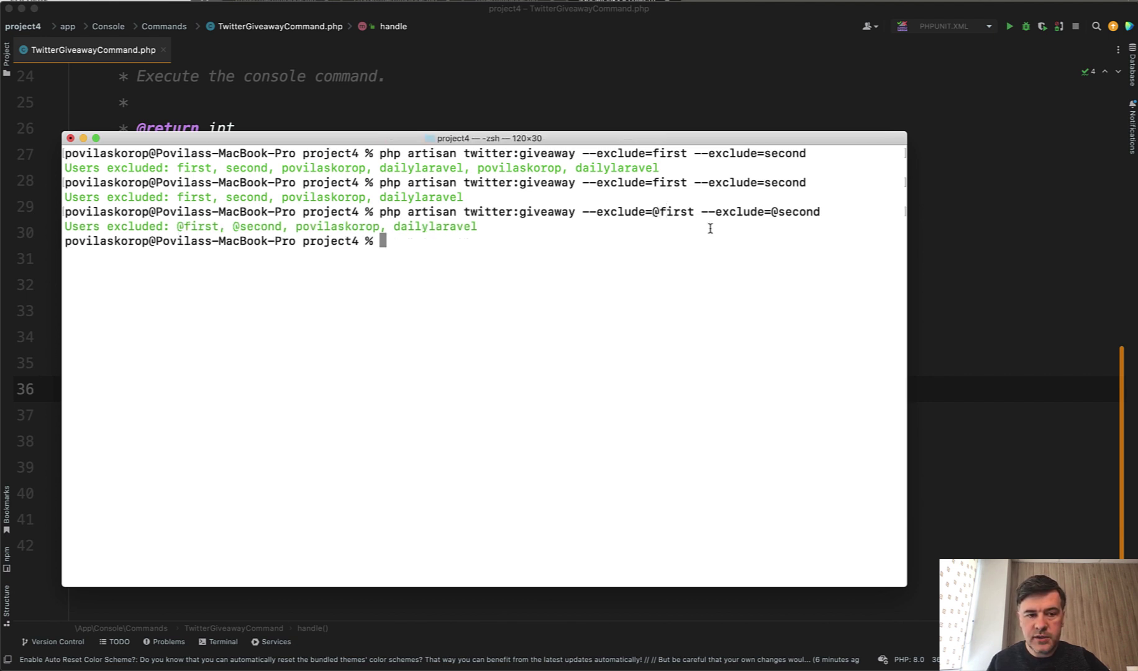
key(super+Tab)
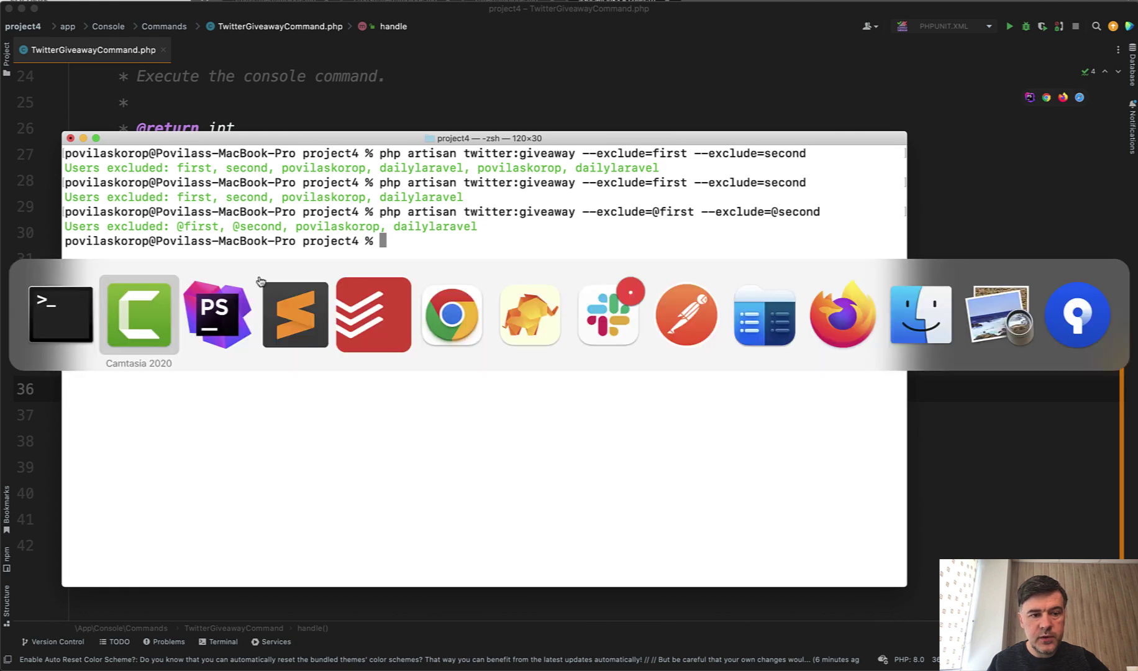
Paste a foreach loop filling $finalList with str_replace('@', '', $item).
key(super+Tab)
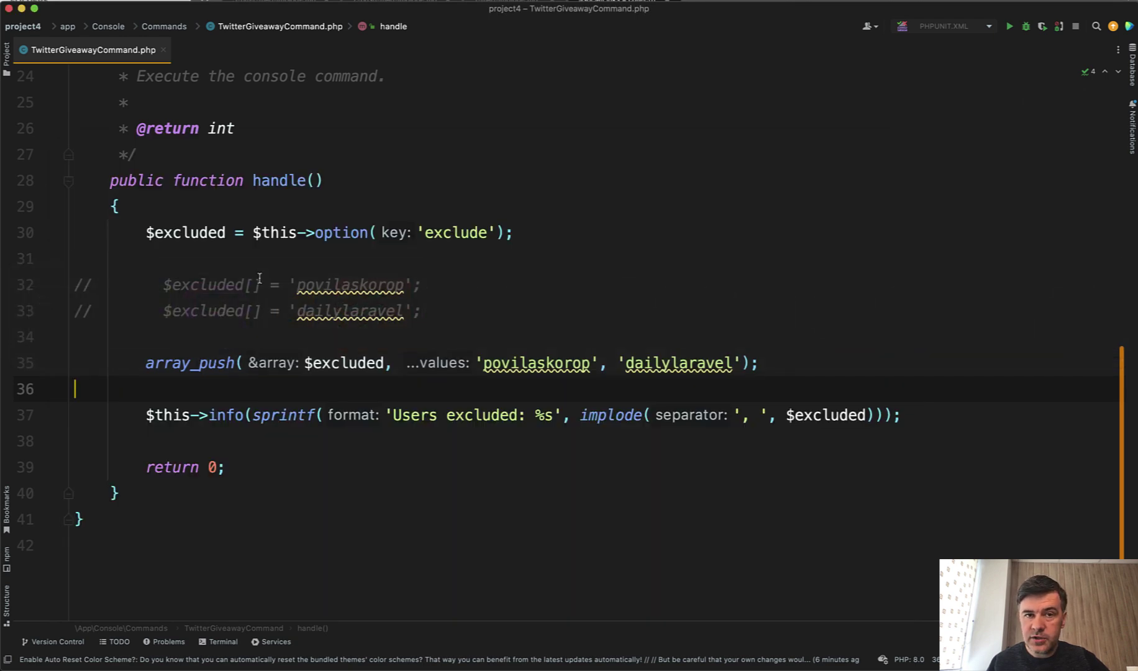
key(Return)
key(Return)
key(Up)
text($finalList = []; foreach ($excluded as $item) {     $finalList[] = str_replace('@', '', $item); })
scroll(200, 177, down, 2)
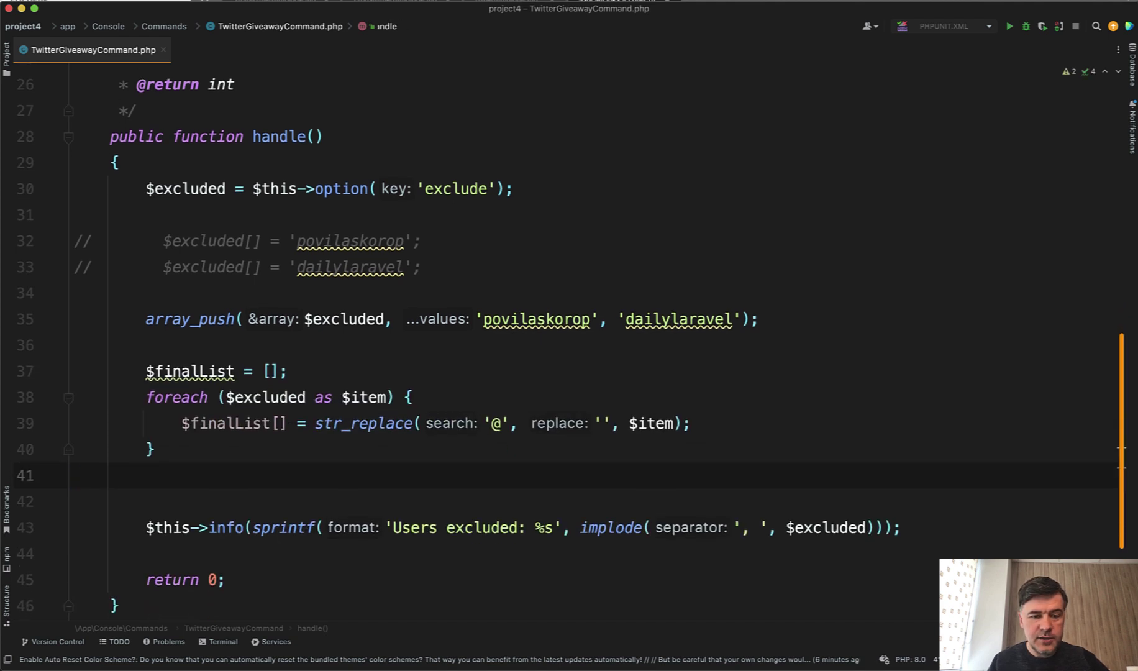
scroll(200, 178, down, 2)
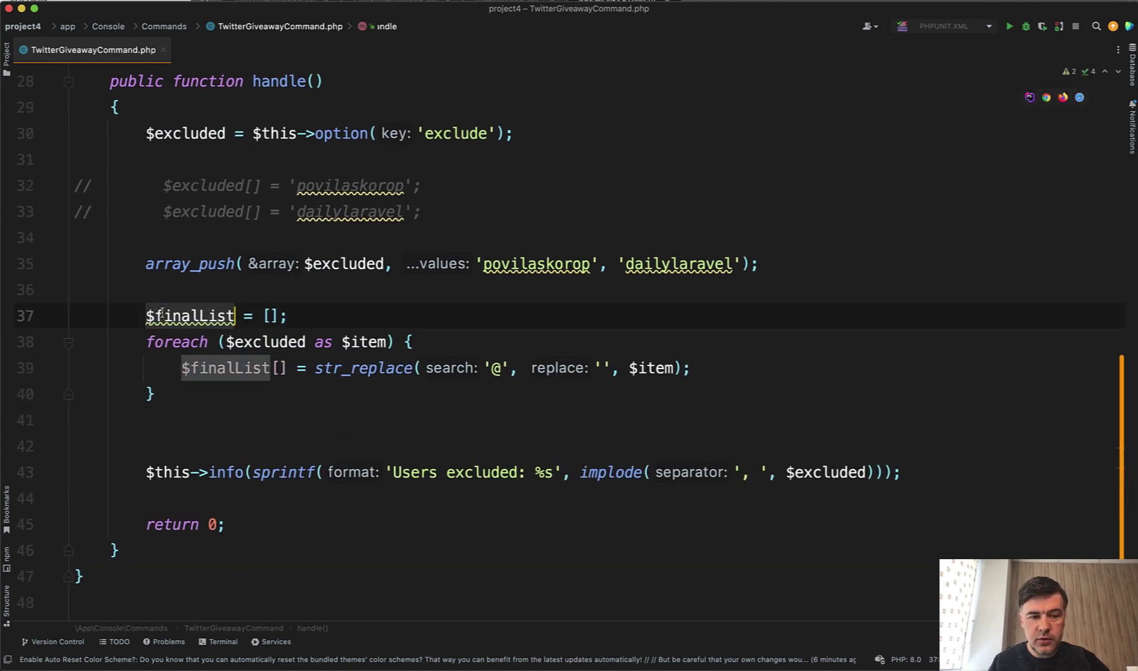
click(235, 315)
key(Down)
key(alt+Right)
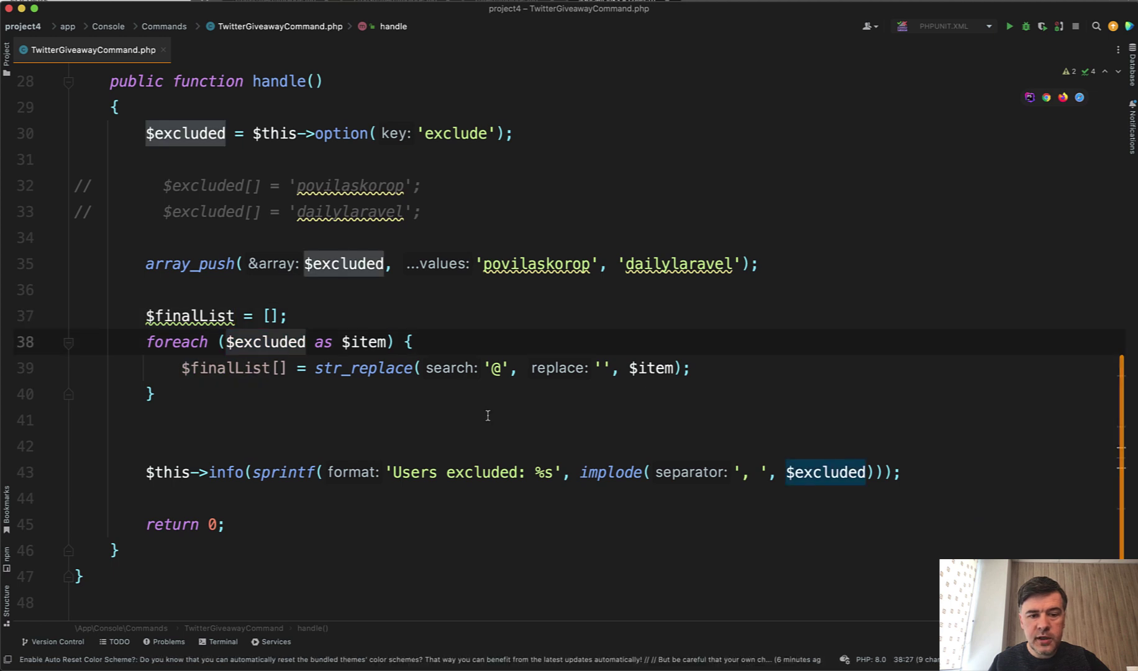
click(236, 368)
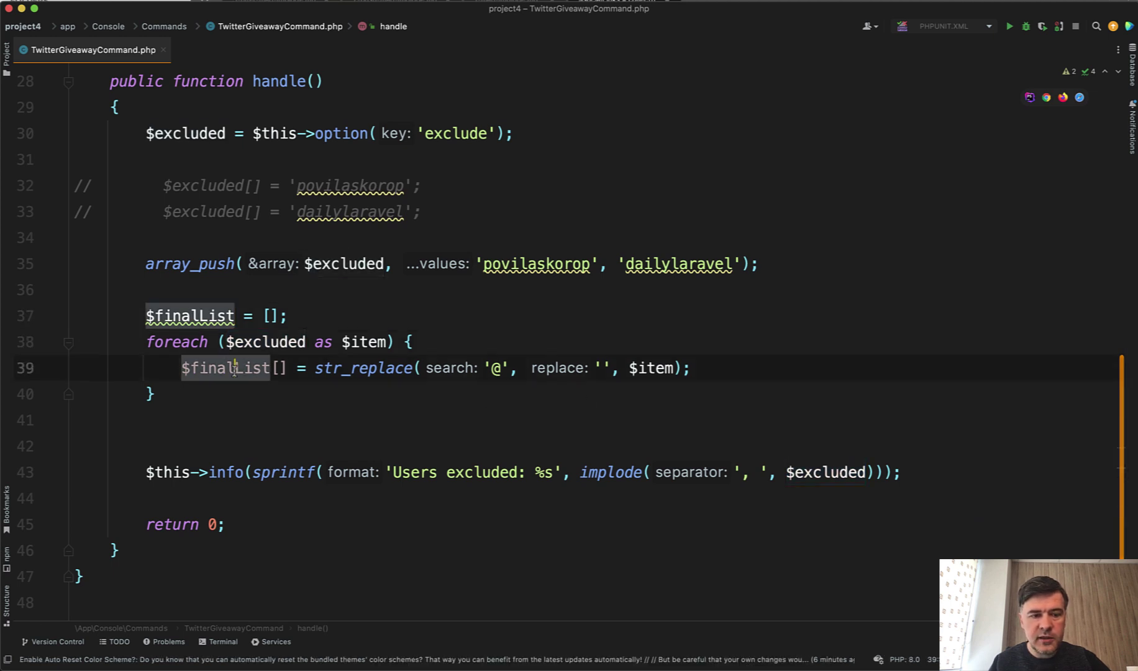
scroll(202, 408, down, 1)
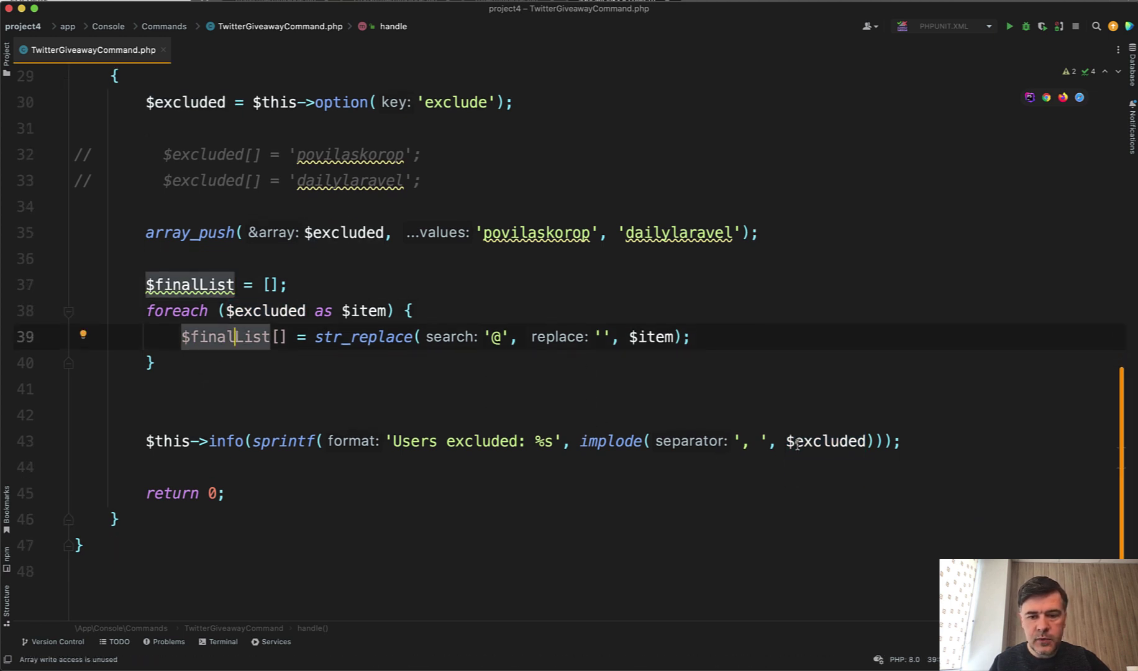
Implode $finalList instead of $excluded and rerun the command, printing names without @.
double_click(827, 441)
text($fi)
key(Return)
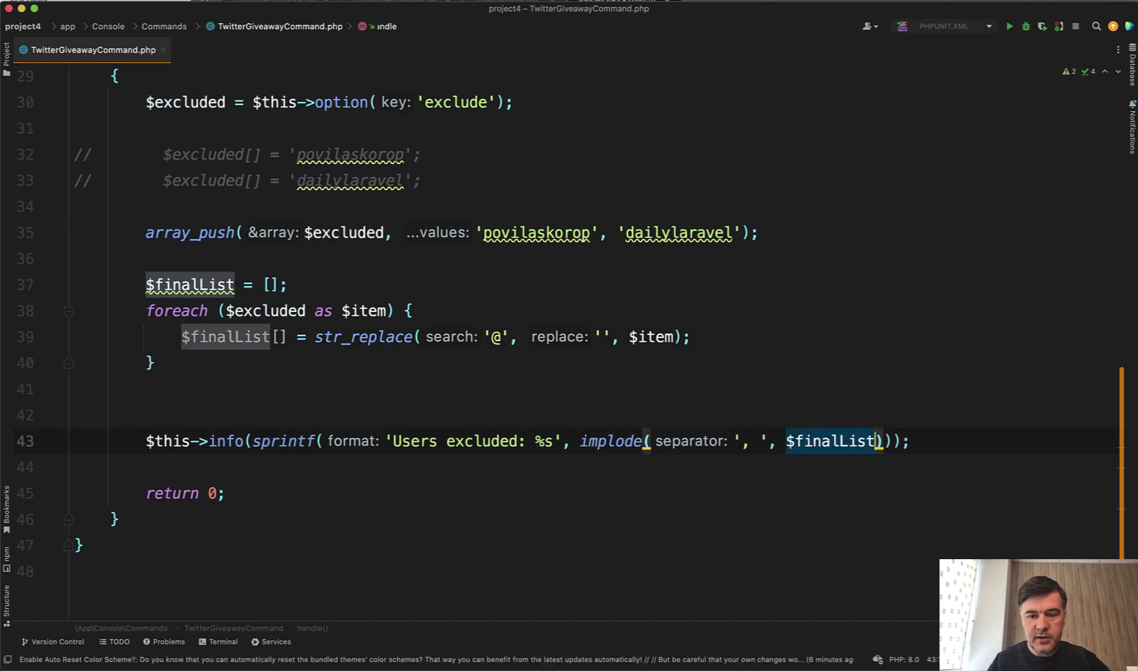
key(super+Tab)
key(Up)
key(Return)
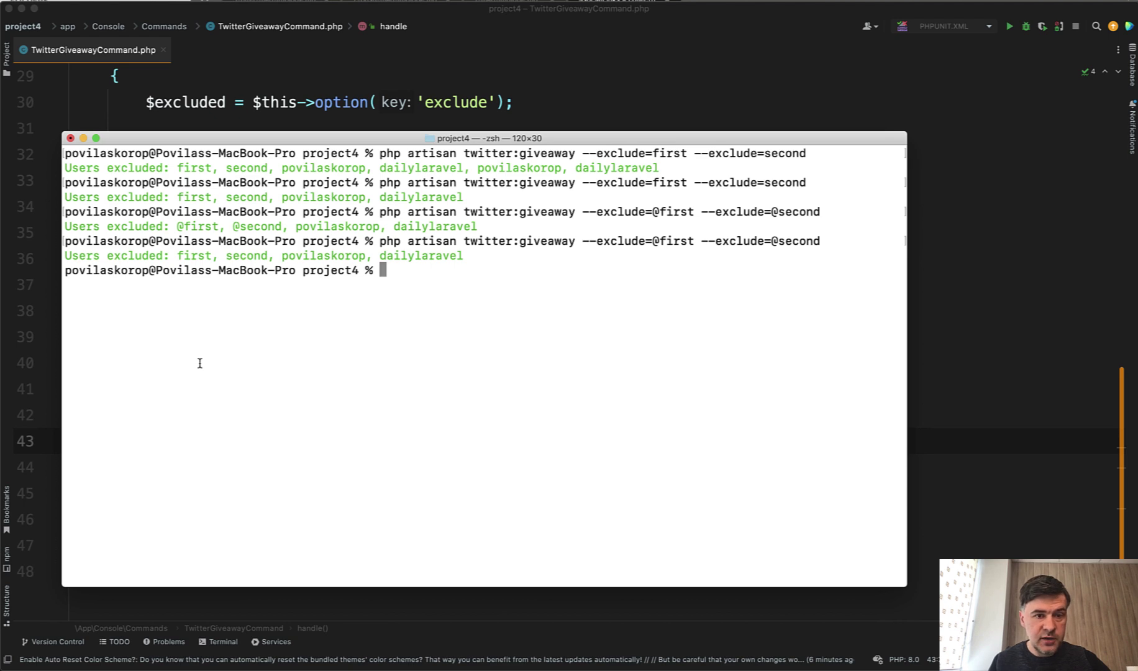
key(super+Tab)
click(196, 381)
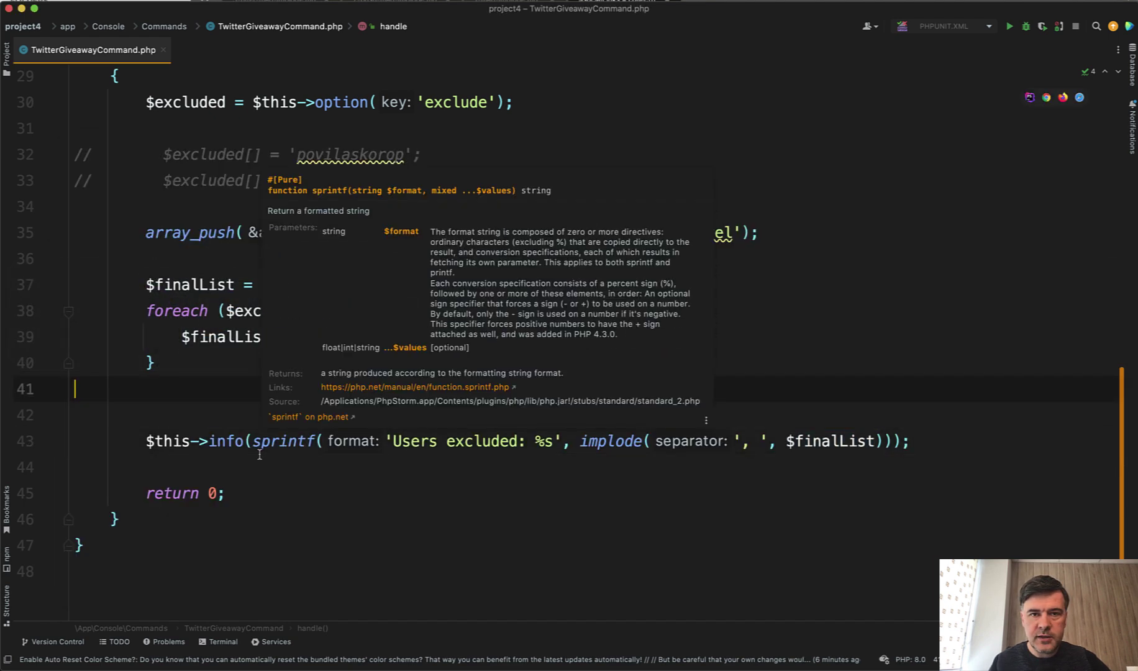
Add an array_map arrow function stripping @ from $excluded, and implode $excluded again.
key(BackSpace)
key(Return)
key(Return)
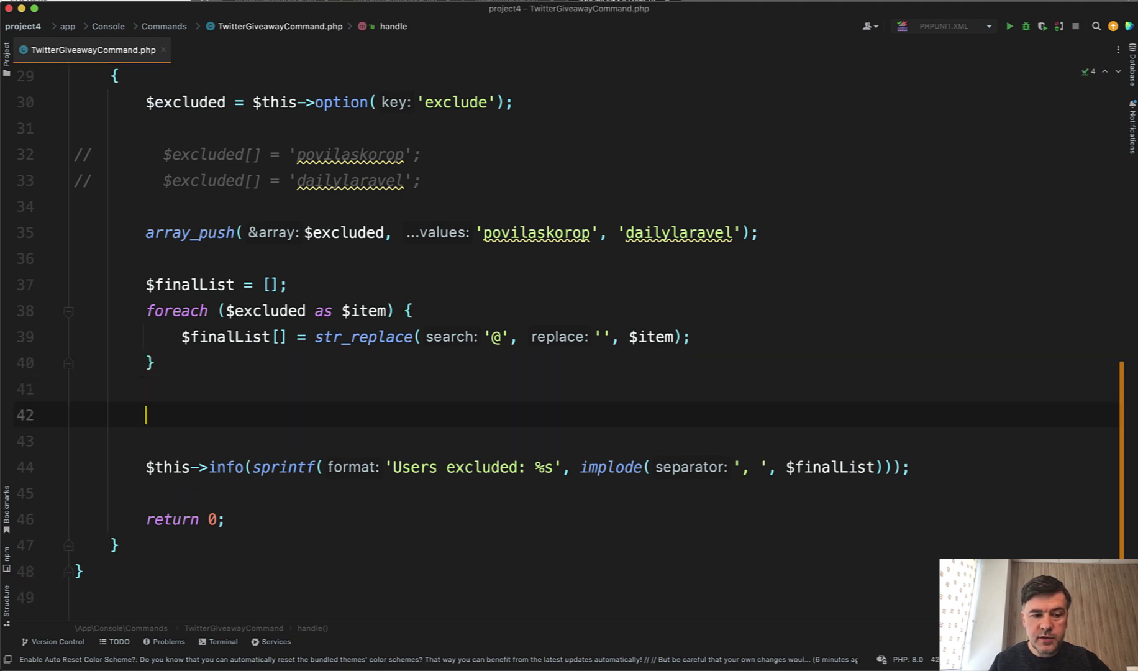
text(array_map(fn($item) => str_replace('@', '', $item), $excluded);)
mouse_move(187, 415)
double_click(265, 418)
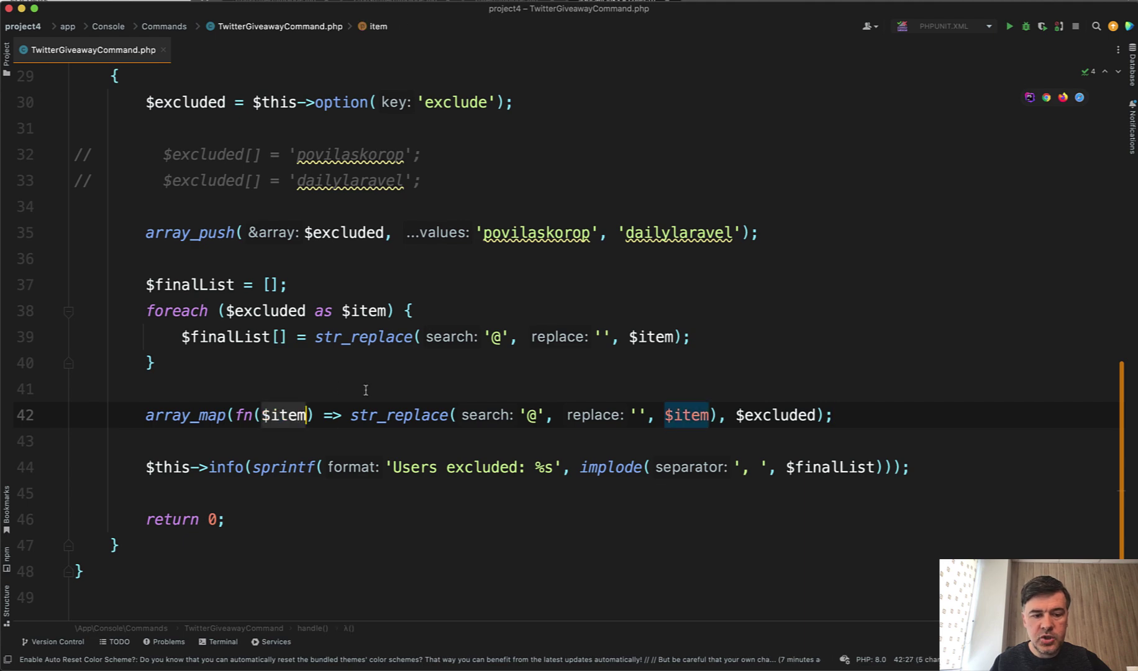
click(372, 414)
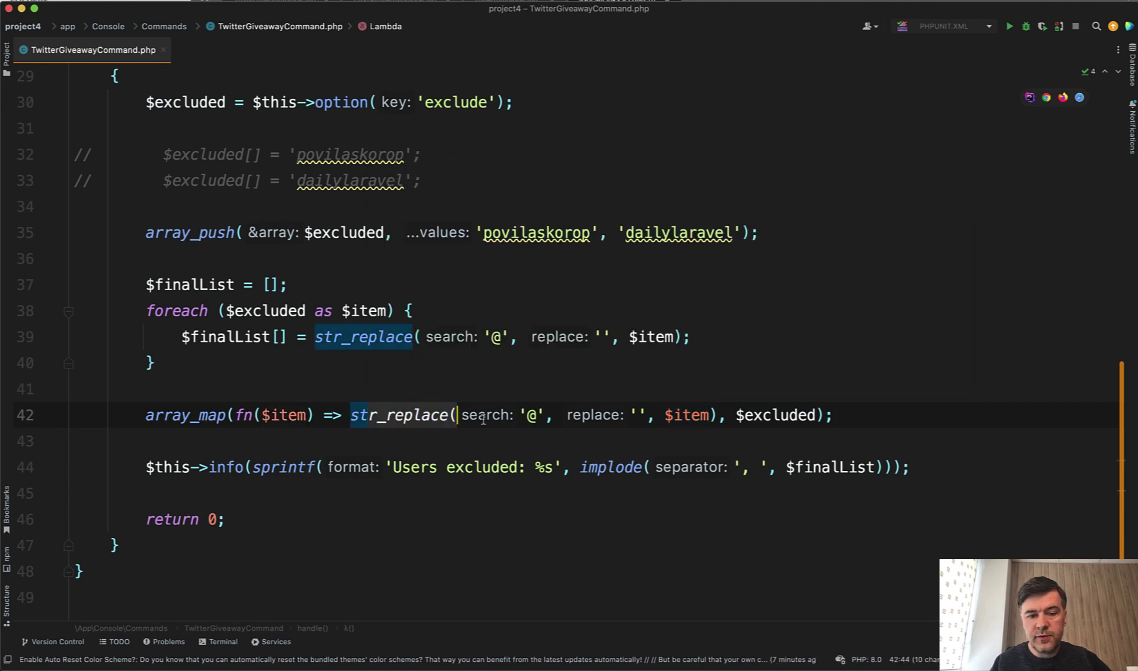
click(538, 416)
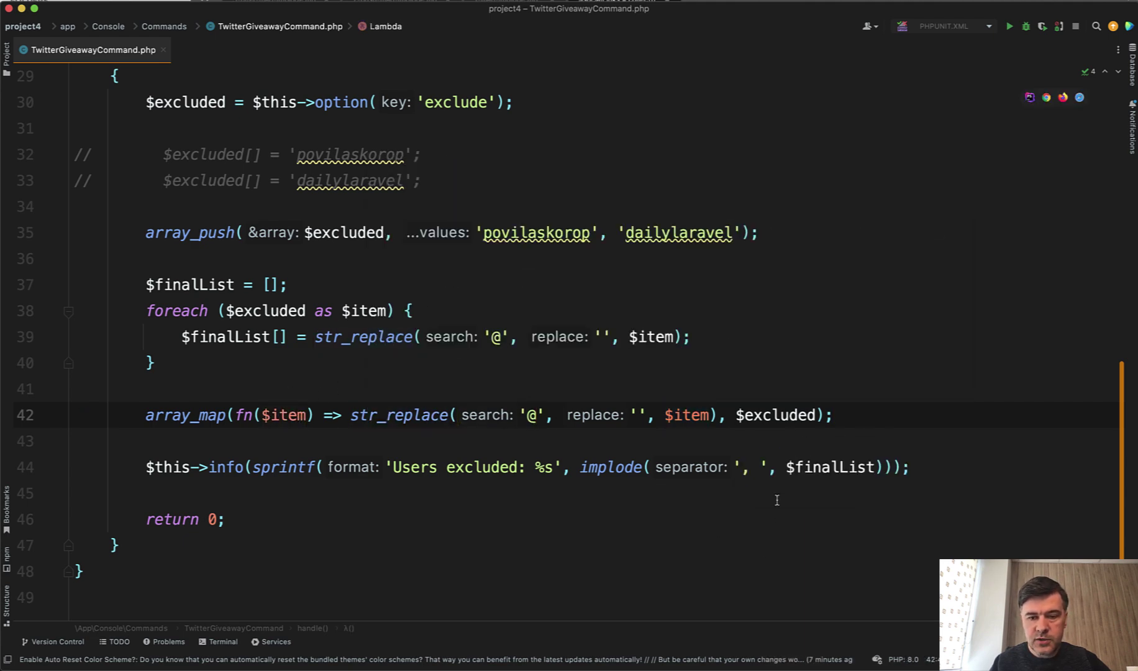
click(823, 469)
double_click(823, 470)
text(e)
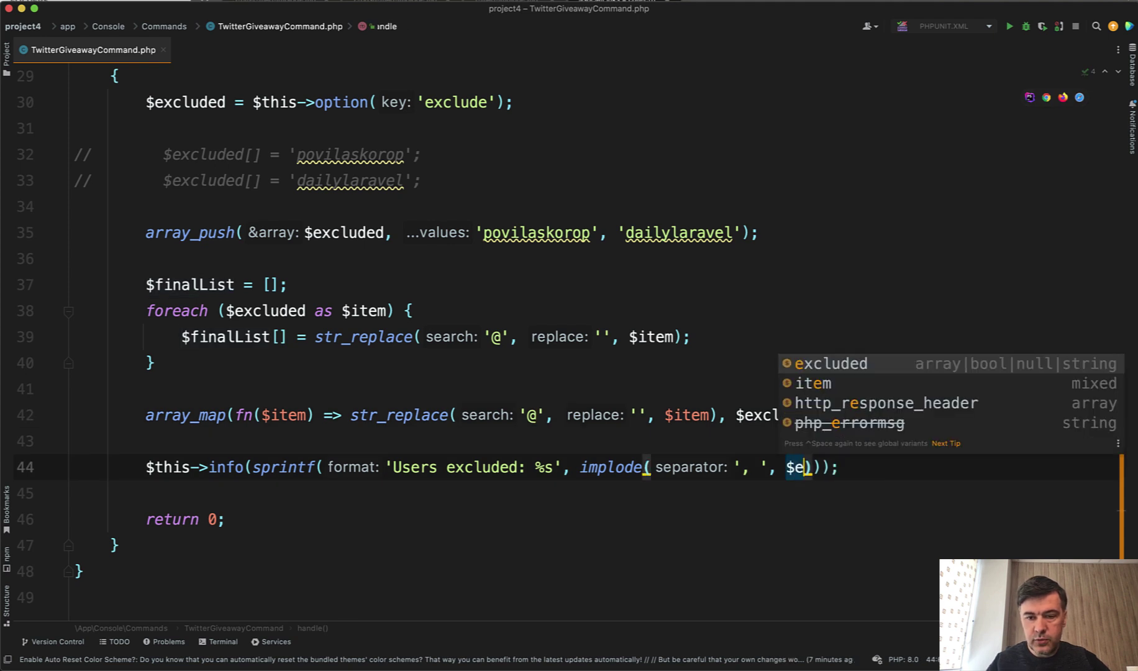
key(Return)
Comment out the foreach block on lines 37–40, assign array_map to $excluded, and rerun.
drag(251, 374, 75, 284)
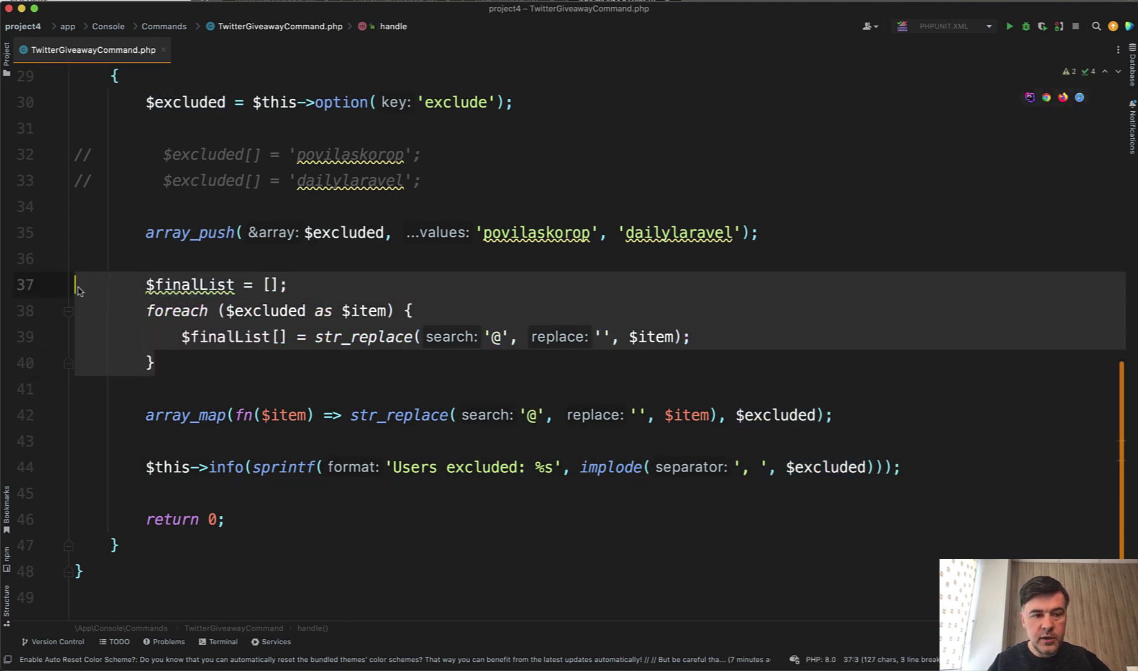
key(super+slash)
key(Down)
key(Down)
key(Down)
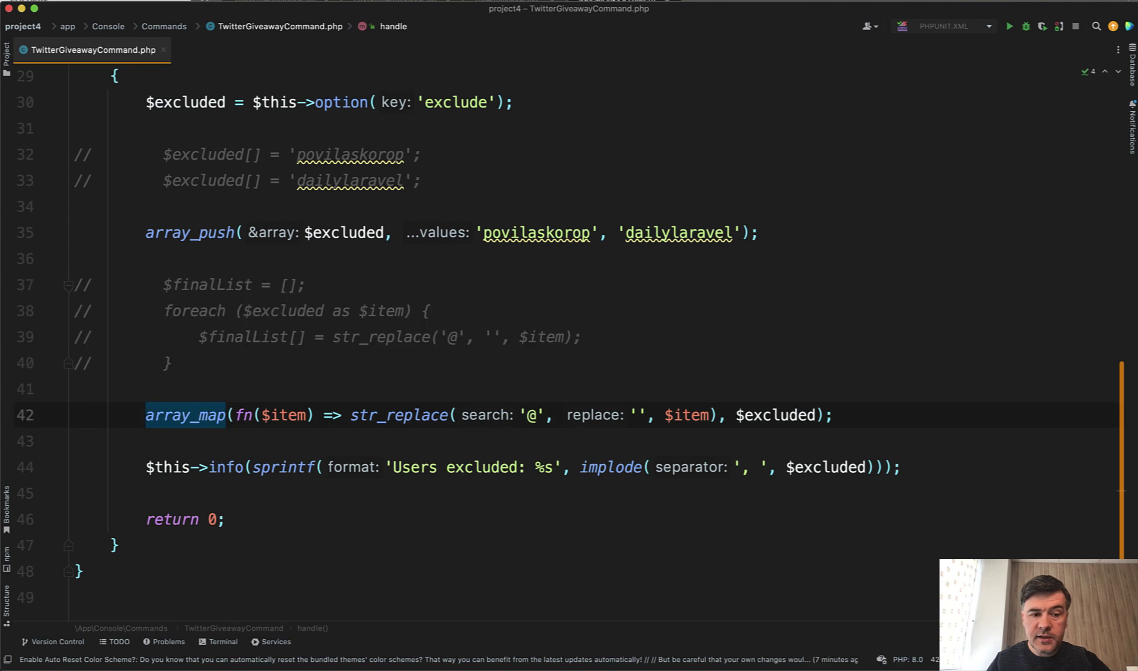
text($ex)
key(Return)
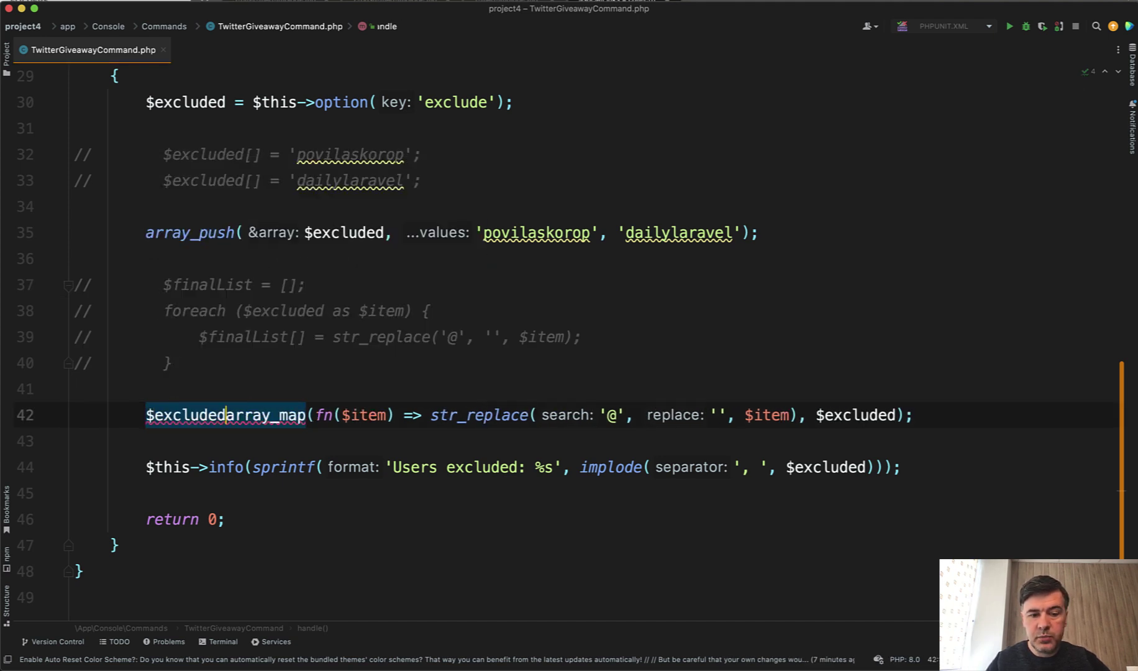
text(=)
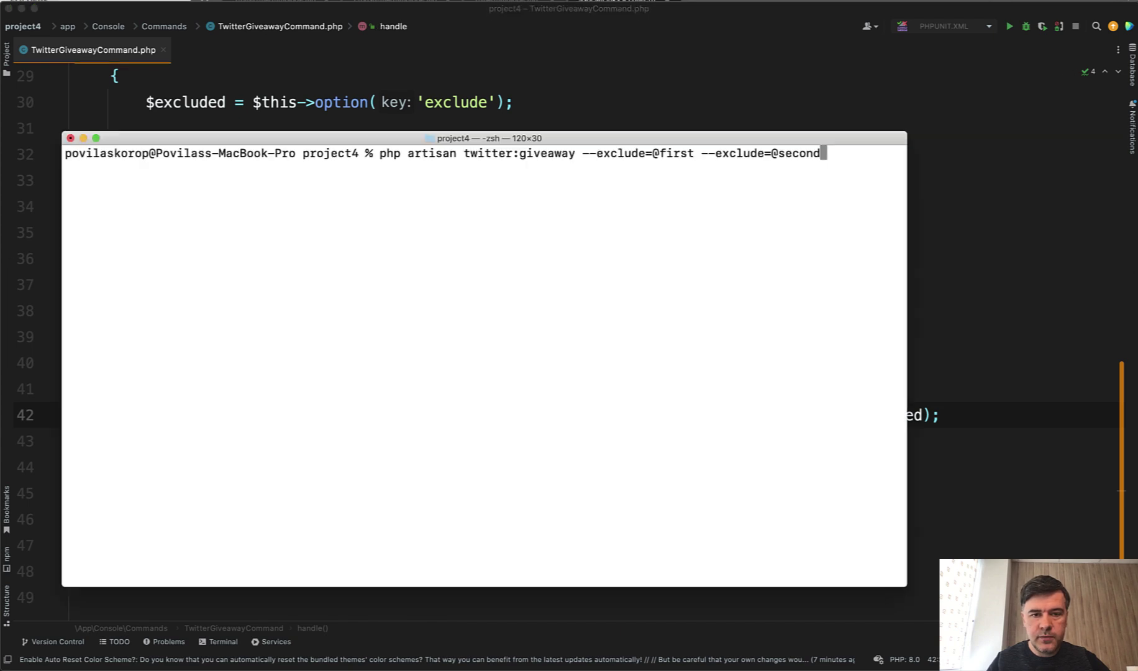
key(Return)
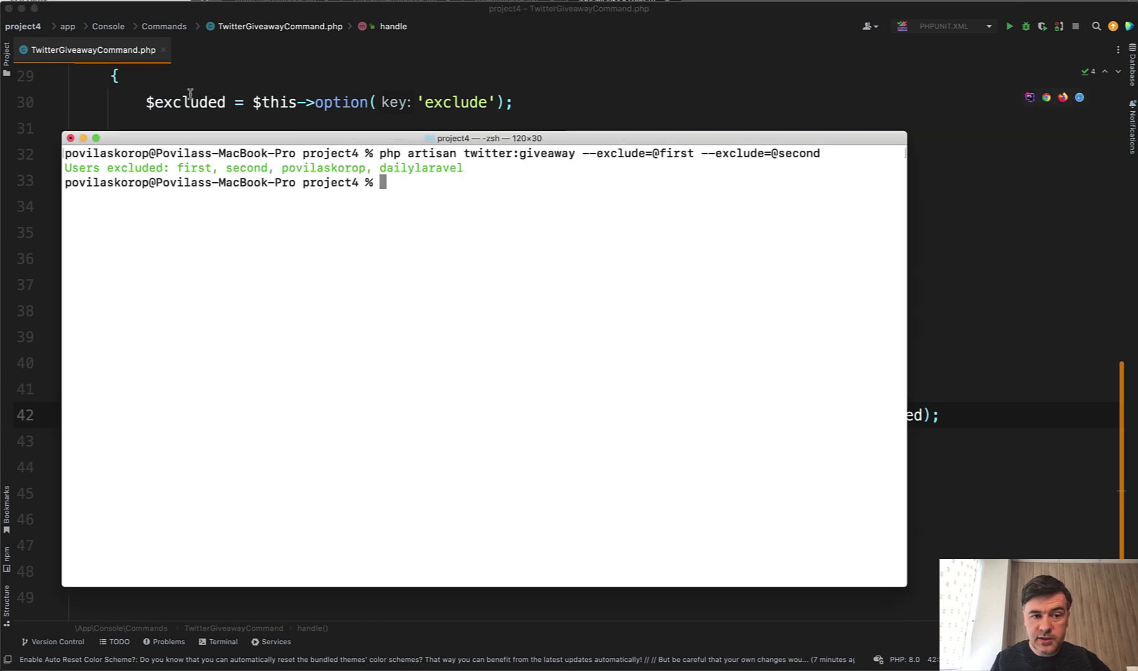
key(super+Tab)
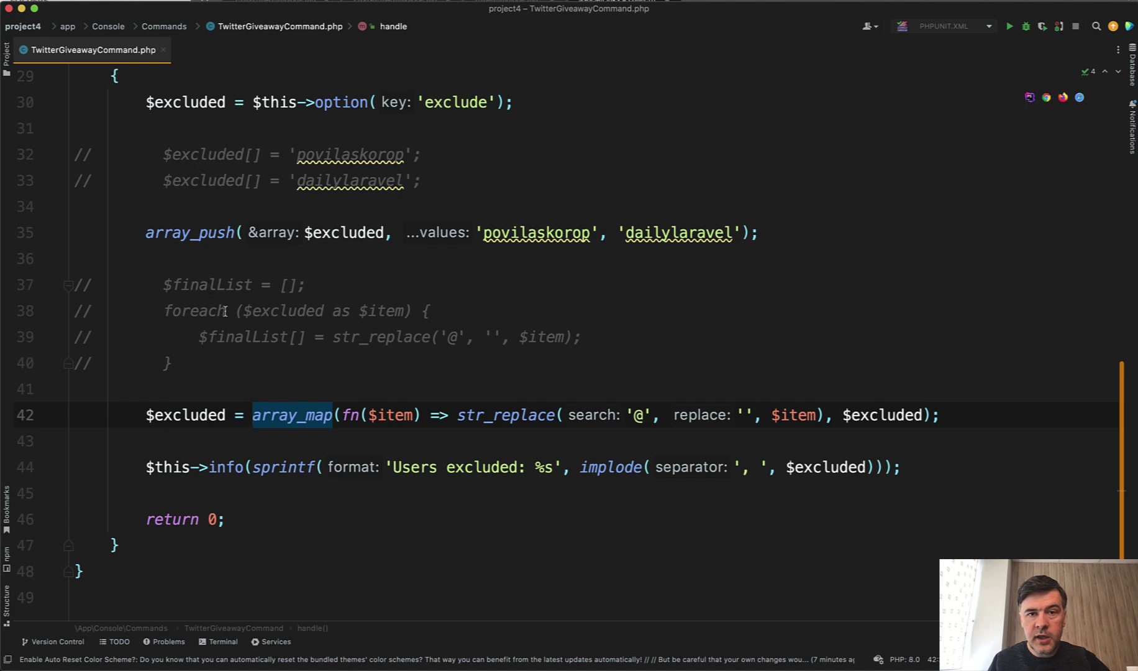
drag(173, 362, 200, 287)
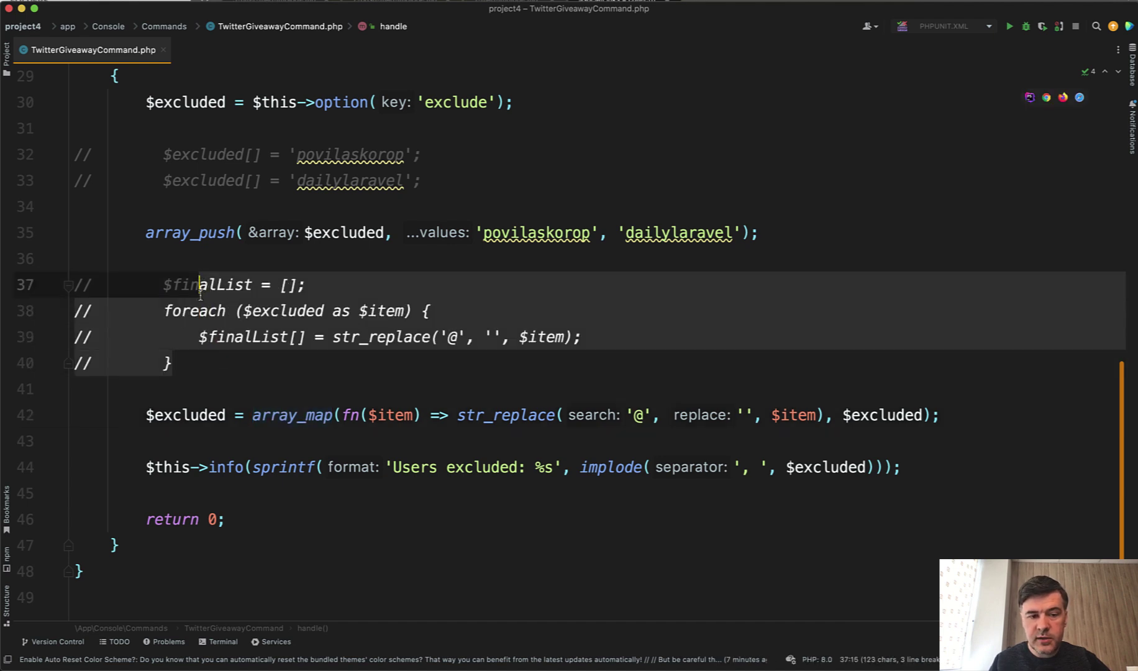
click(200, 287)
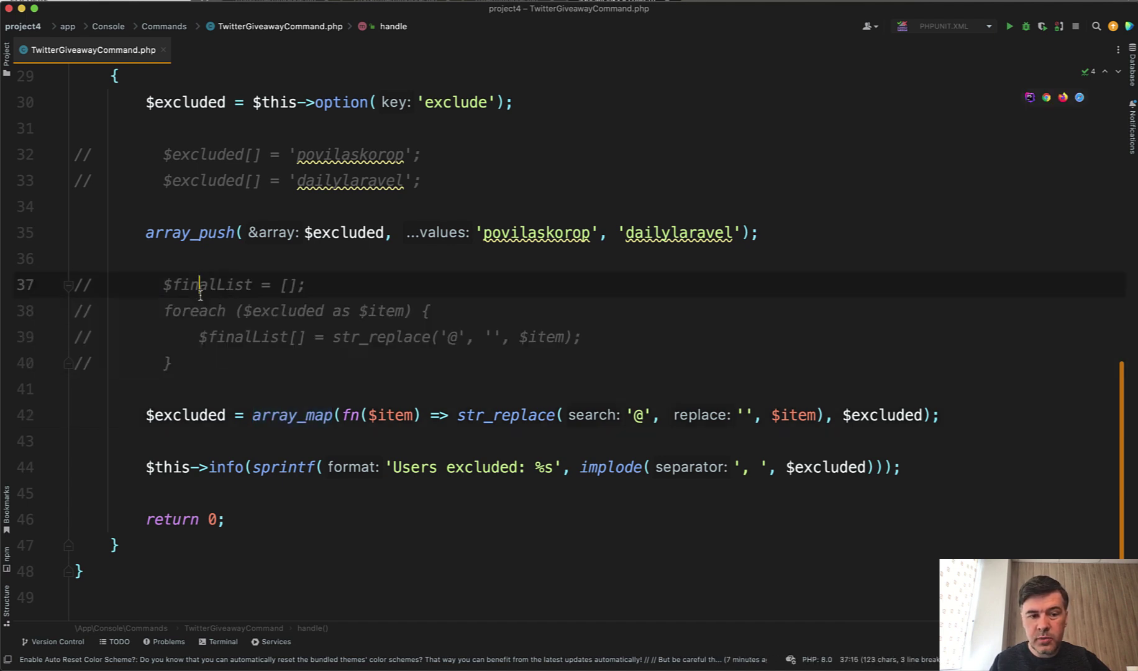
click(289, 414)
click(391, 468)
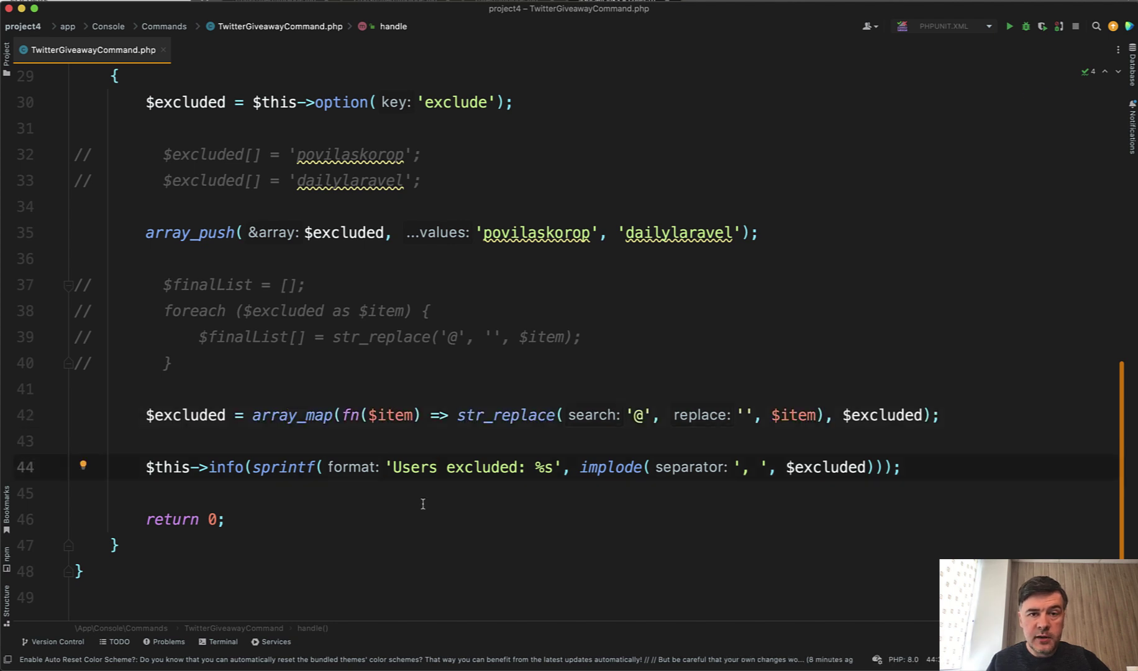
click(594, 468)
key(alt+Up)
click(758, 468)
mouse_move(611, 467)
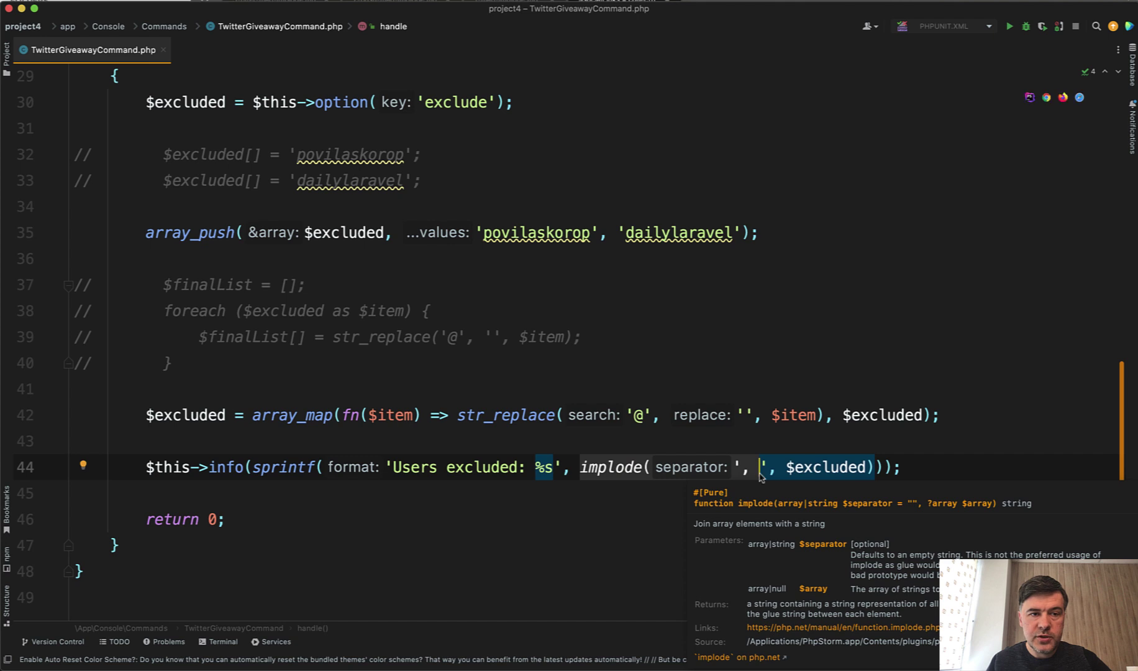
click(208, 442)
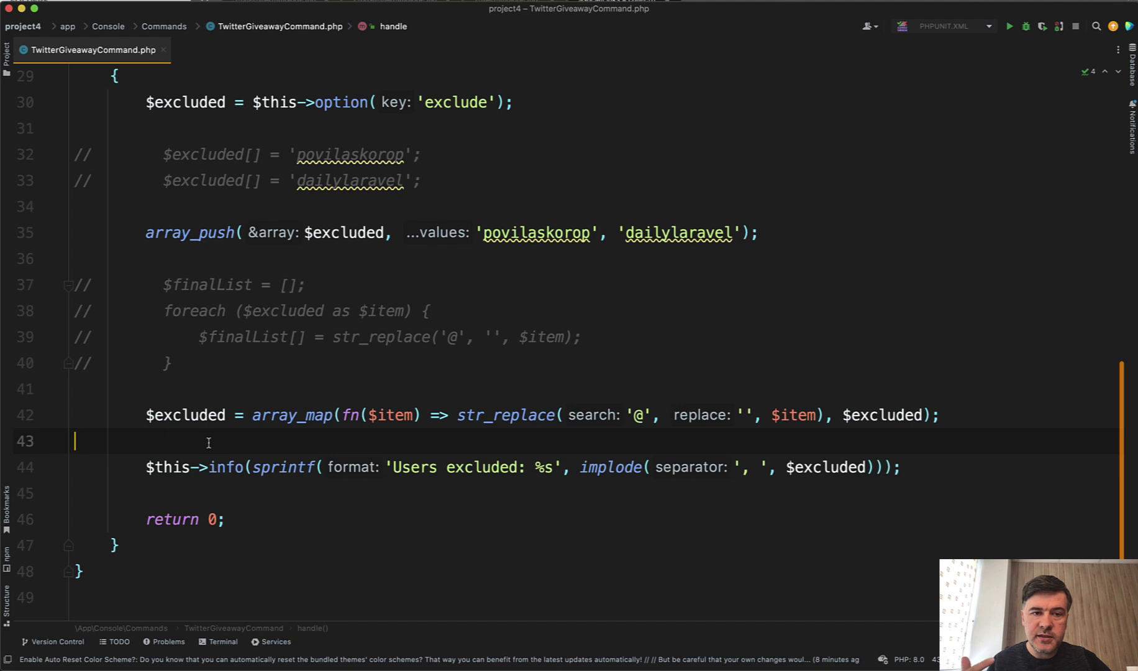
mouse_move(190, 233)
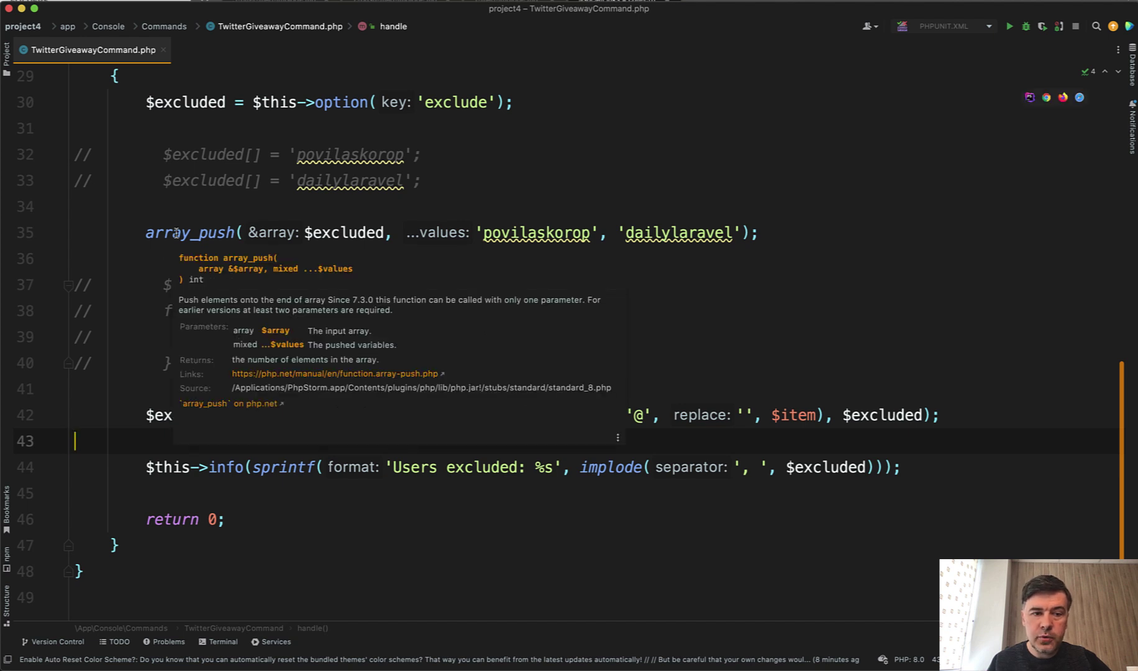
click(169, 233)
click(270, 234)
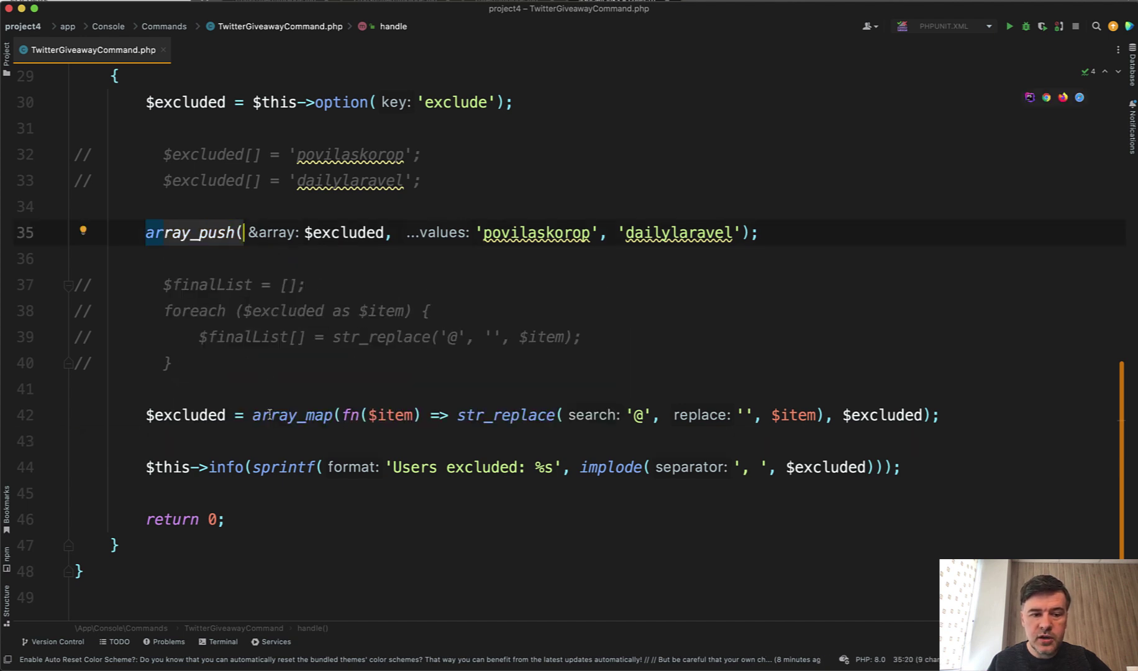
click(345, 415)
click(665, 469)
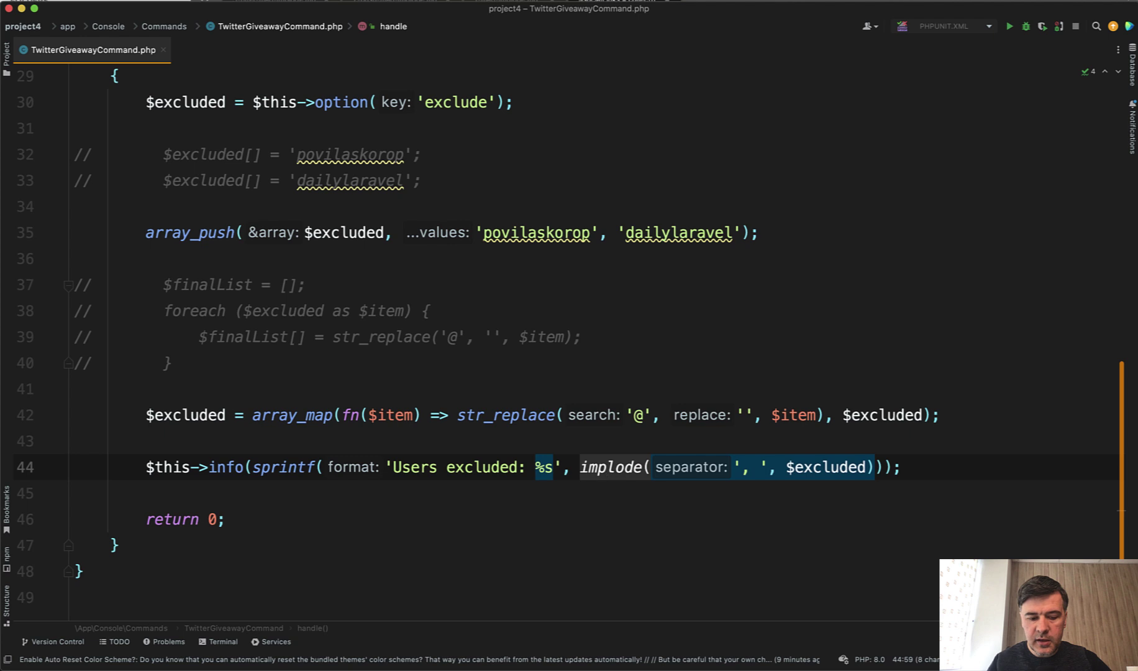
click(252, 415)
text(implode(', ',)
click(198, 435)
key(Up)
key(End)
key(Left)
text())
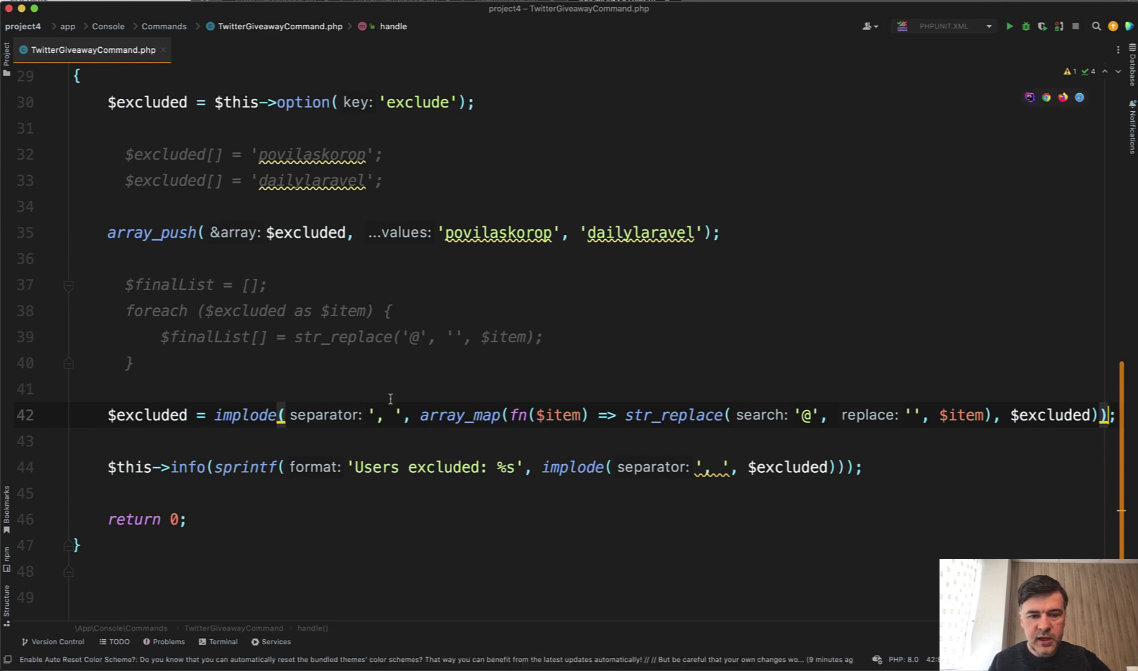
click(419, 416)
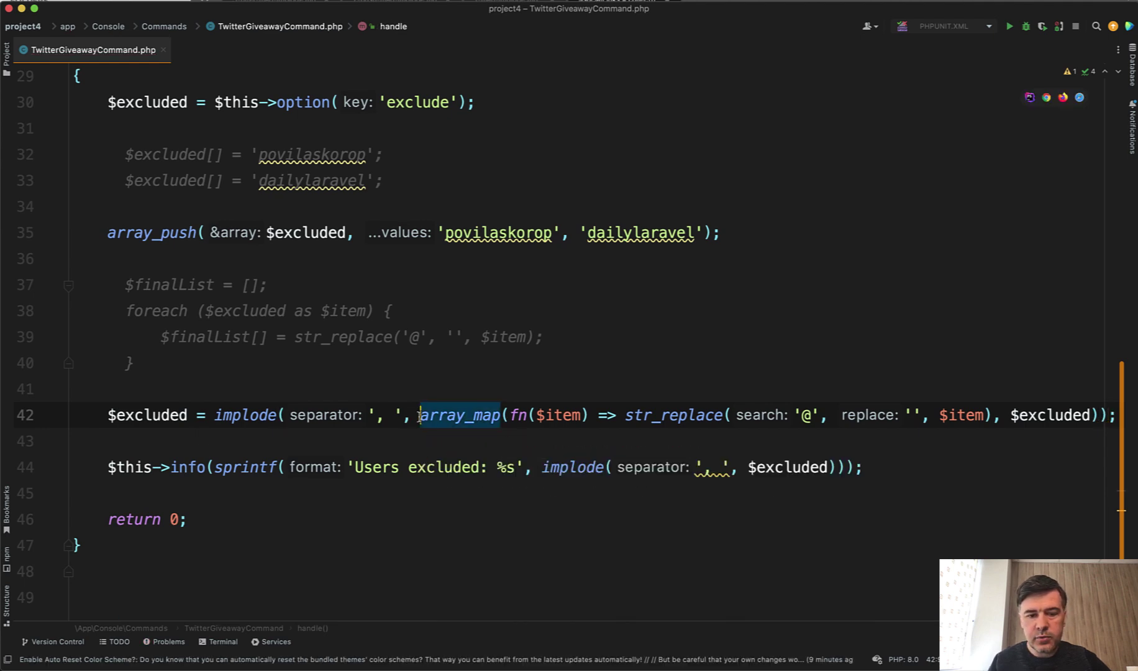
key(Return)
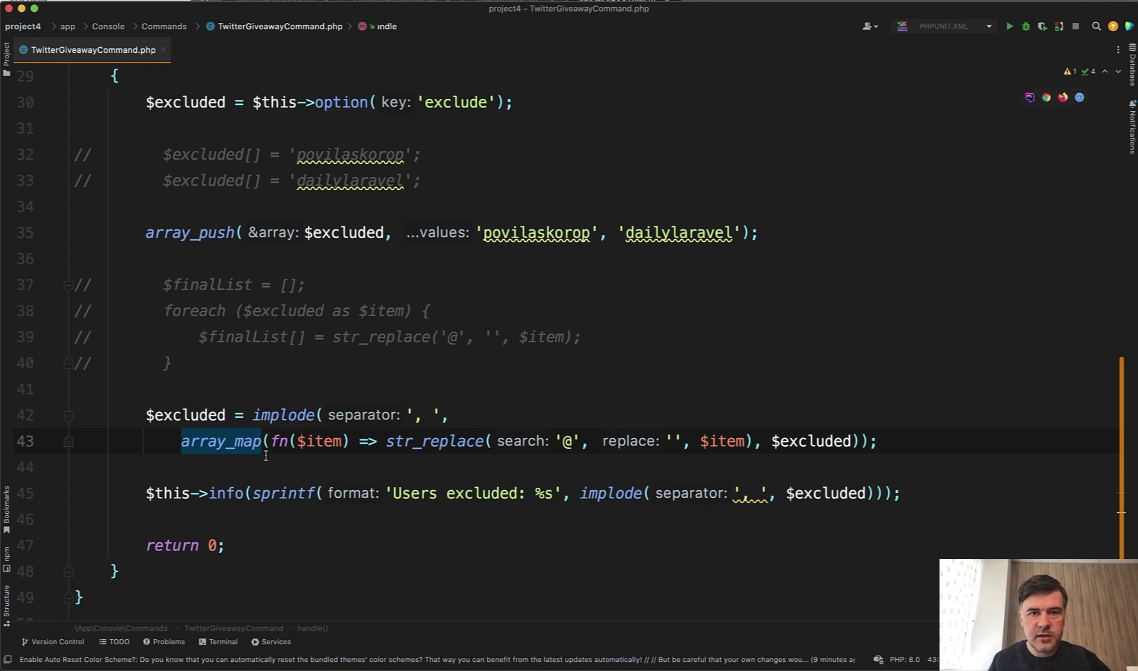
key(super+z)
key(End)
key(Left)
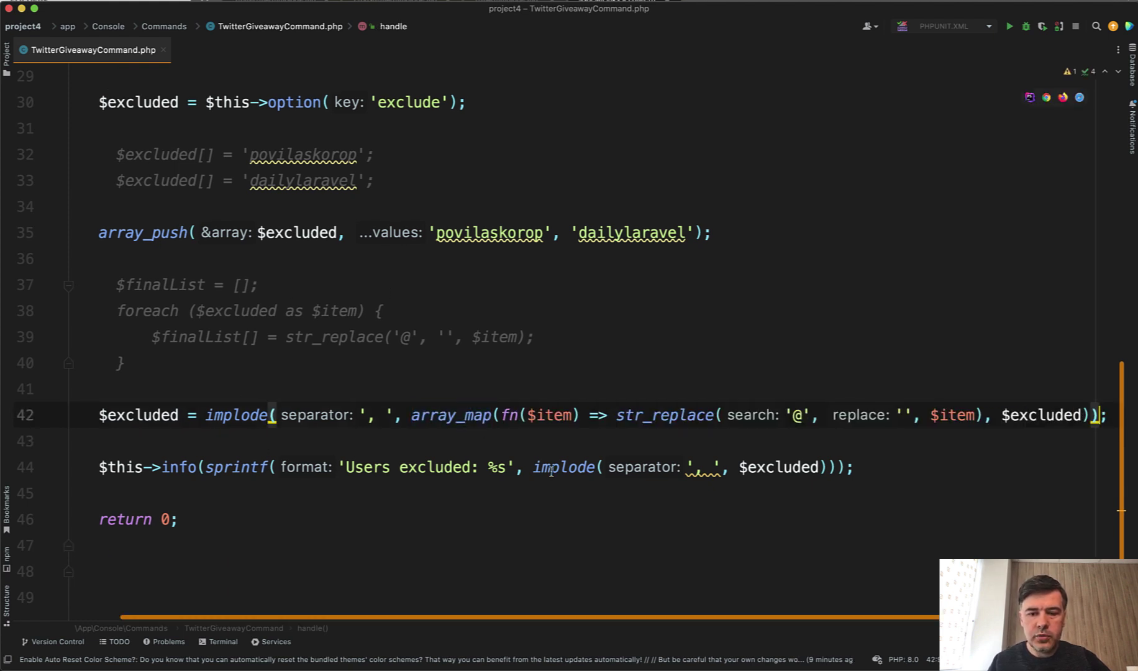
key(super+z)
key(super+z)
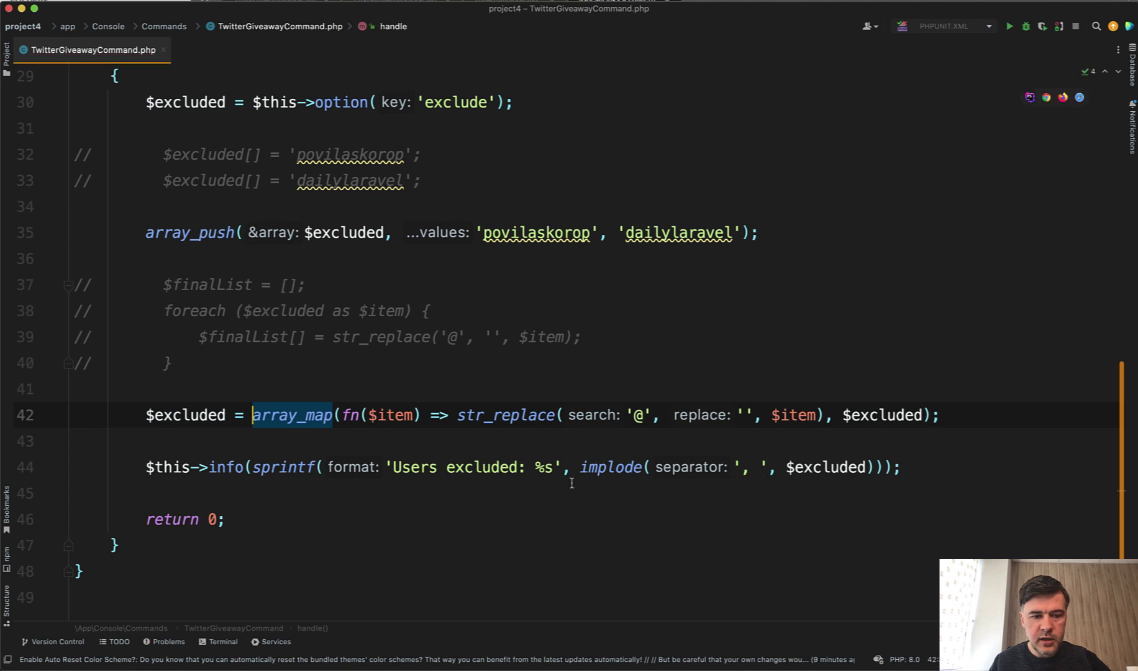
key(super+z)
key(super+z)
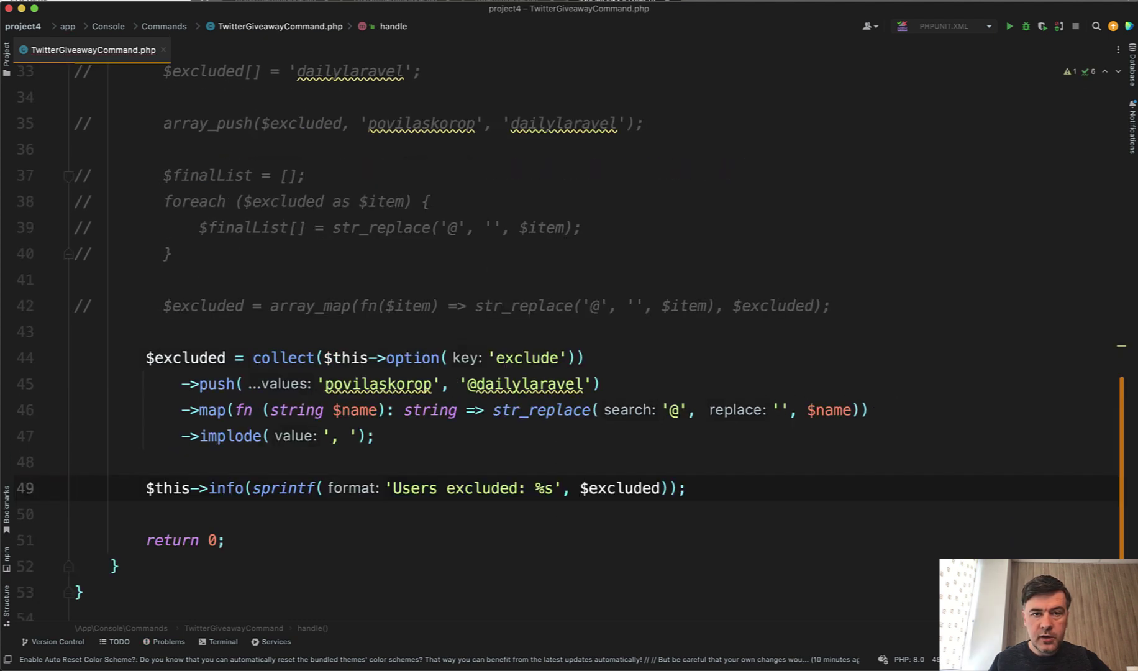
Compare the collect, push and map chain with the older array_push and array_map lines.
mouse_move(623, 267)
click(469, 349)
scroll(417, 348, up, 5)
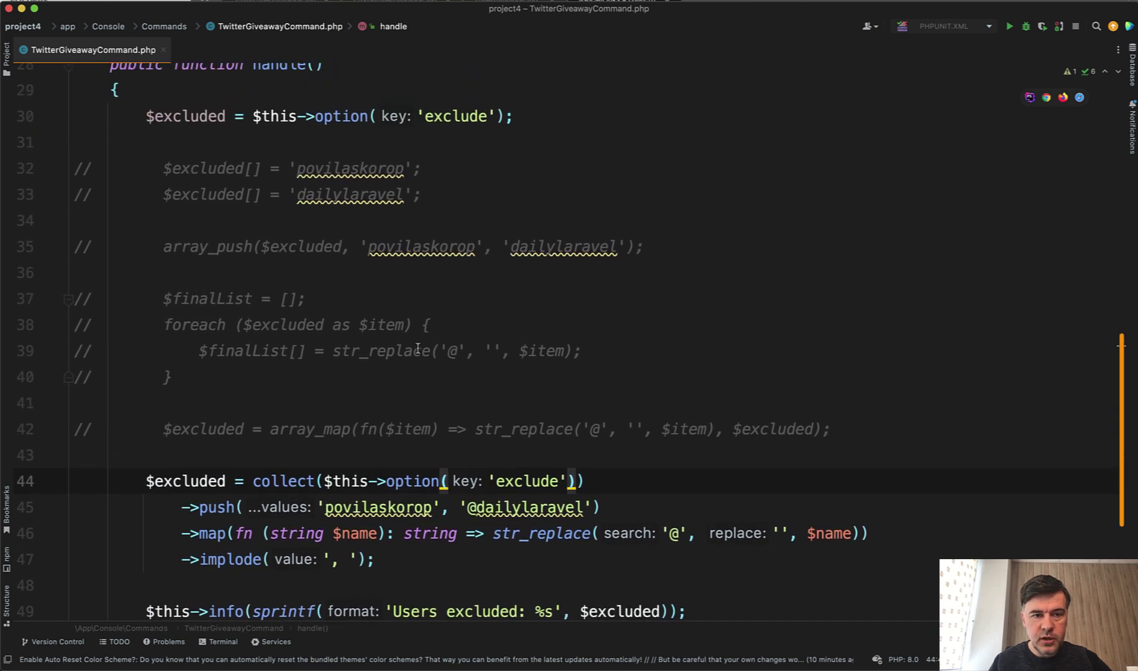
scroll(270, 484, down, 3)
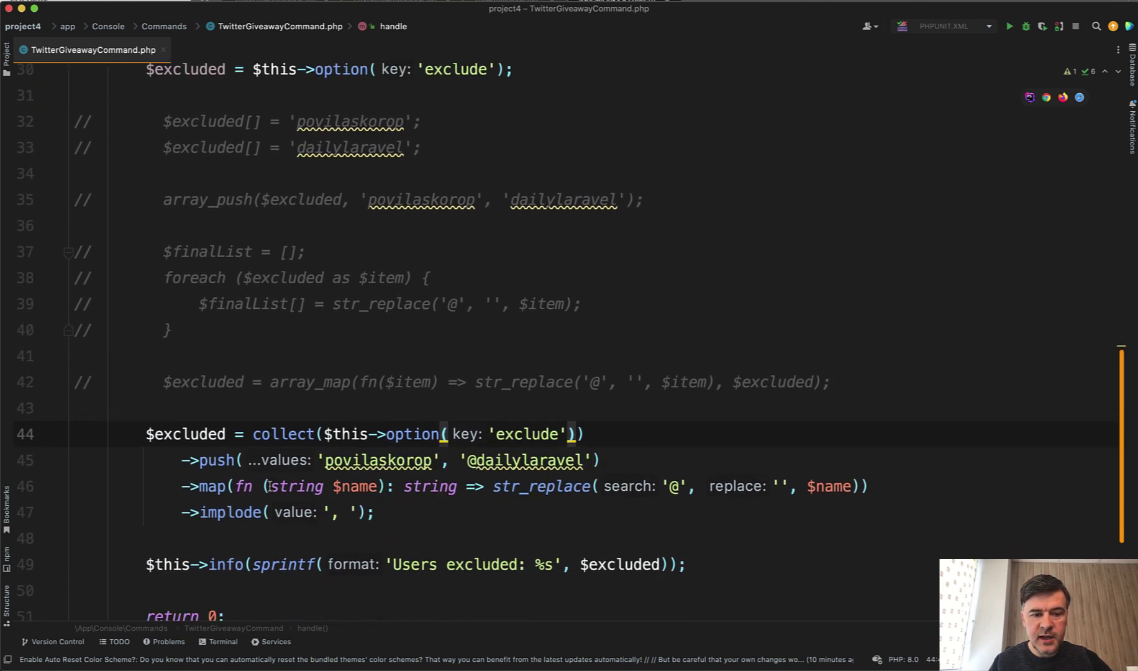
double_click(282, 397)
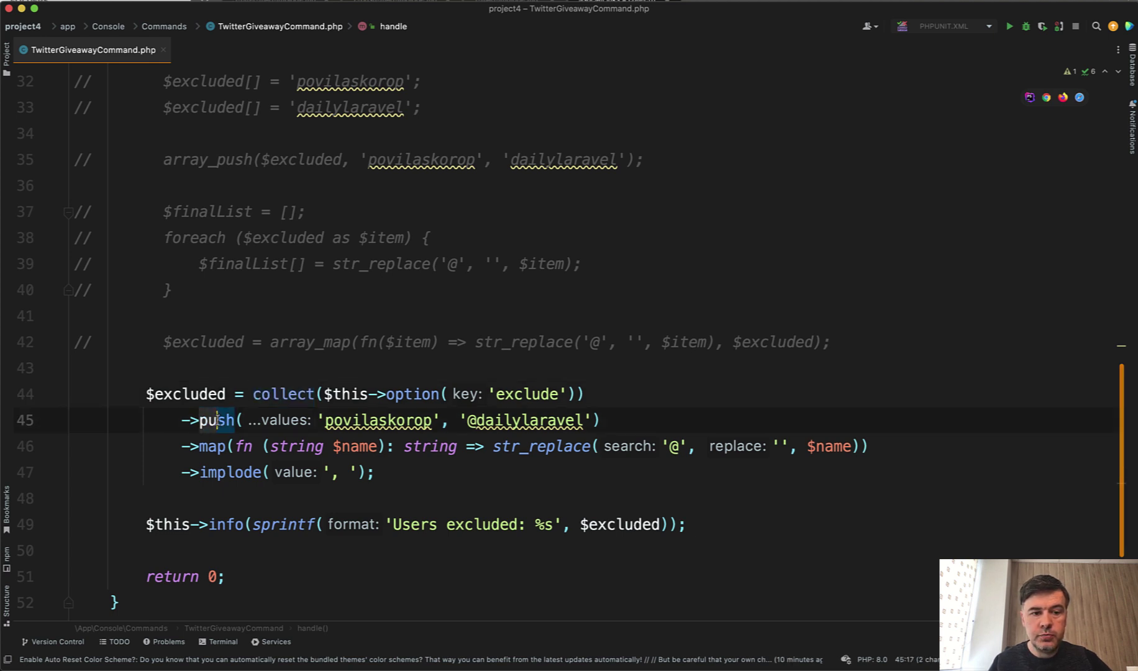
drag(198, 422, 229, 420)
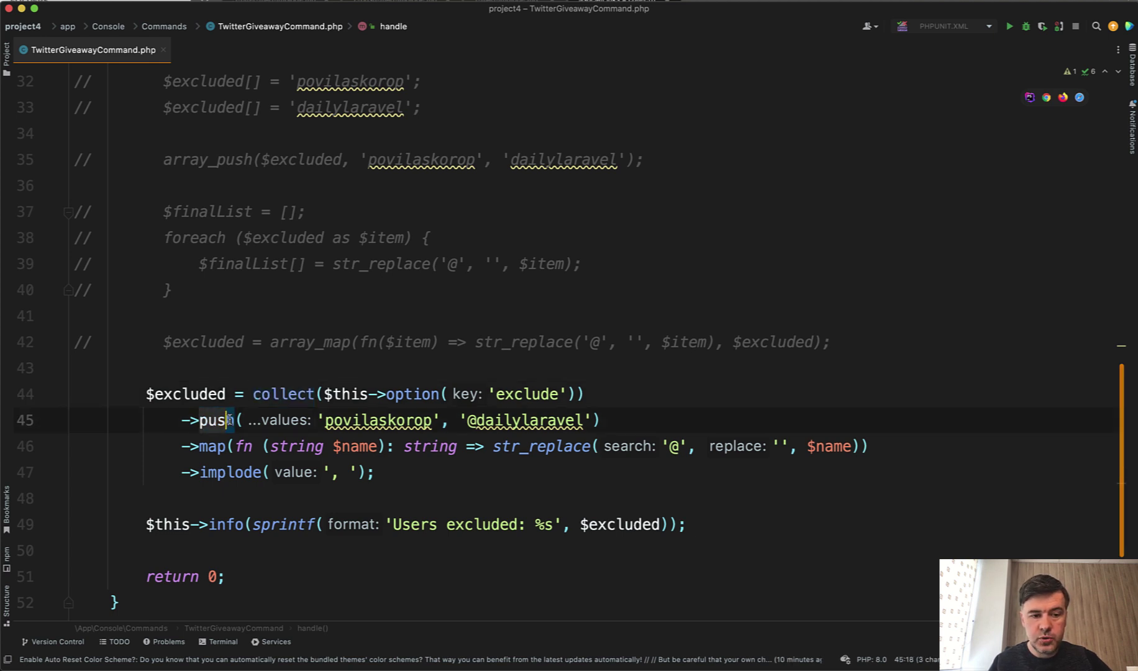
double_click(177, 162)
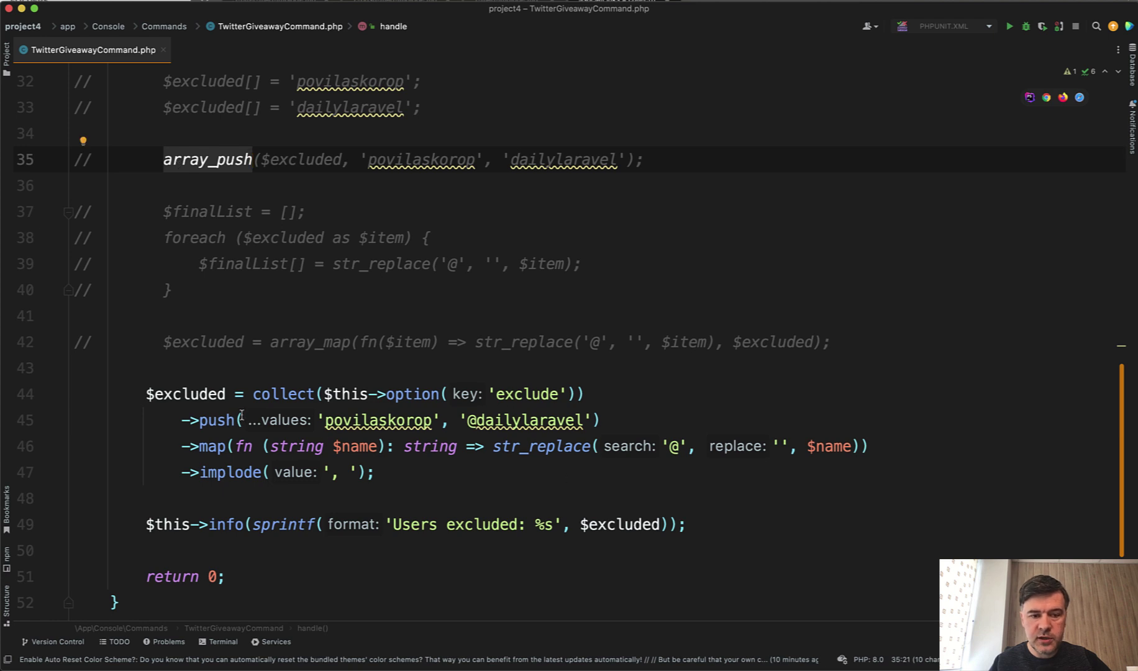
double_click(210, 446)
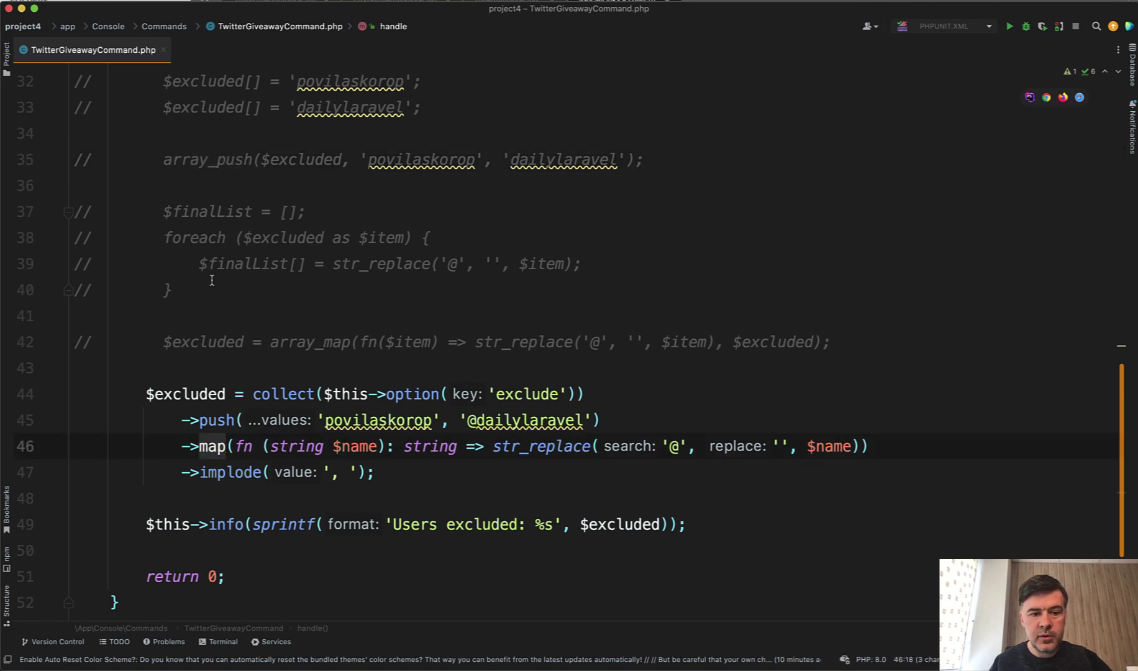
triple_click(214, 341)
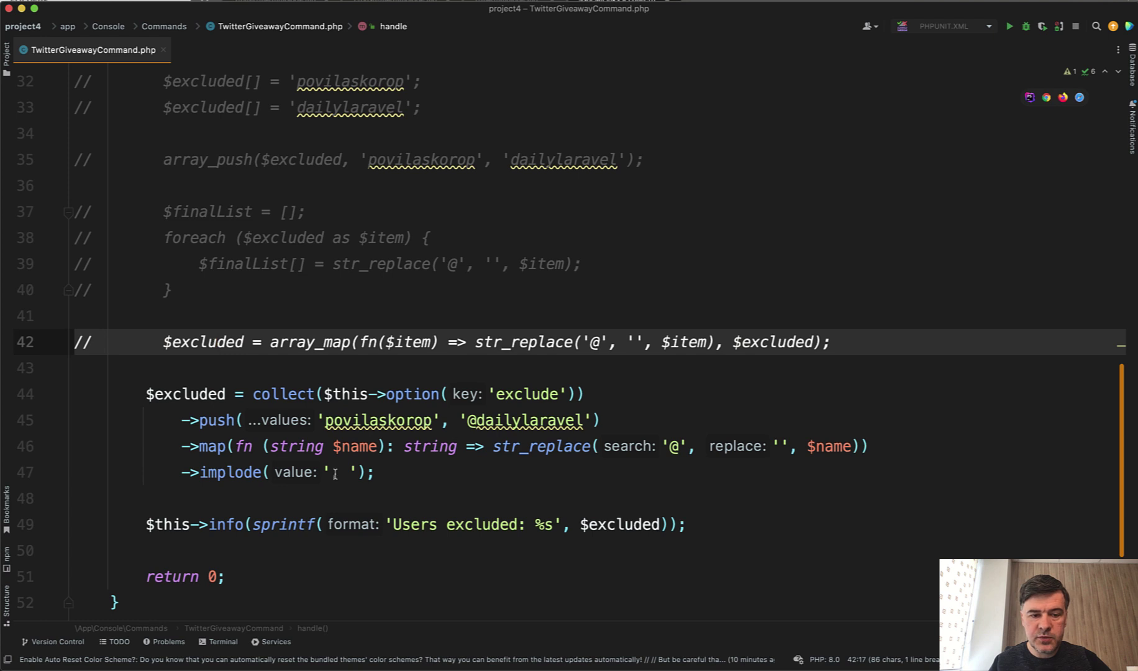
double_click(216, 472)
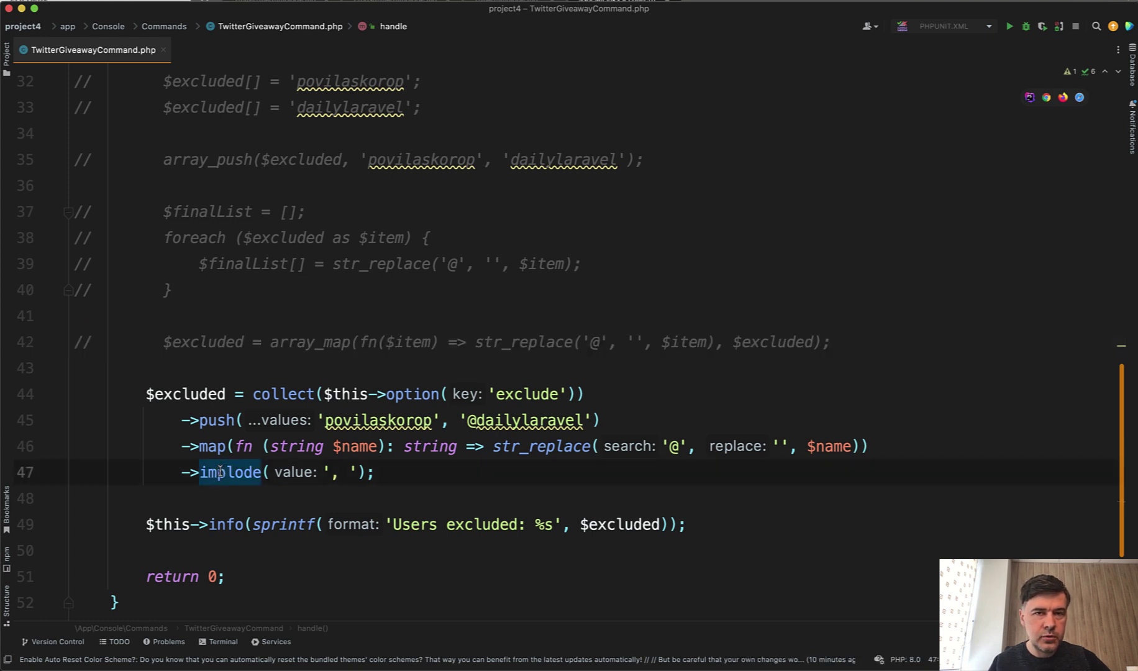
Check the collection implode documentation and rerun the giveaway command in Terminal.
key(F1)
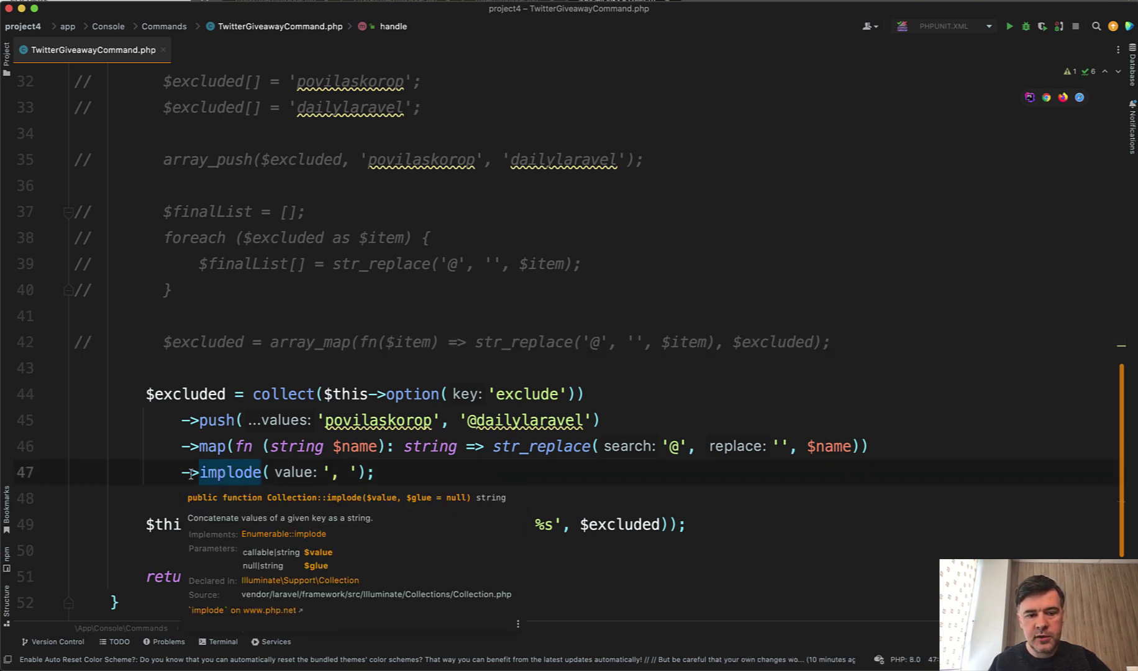
click(614, 387)
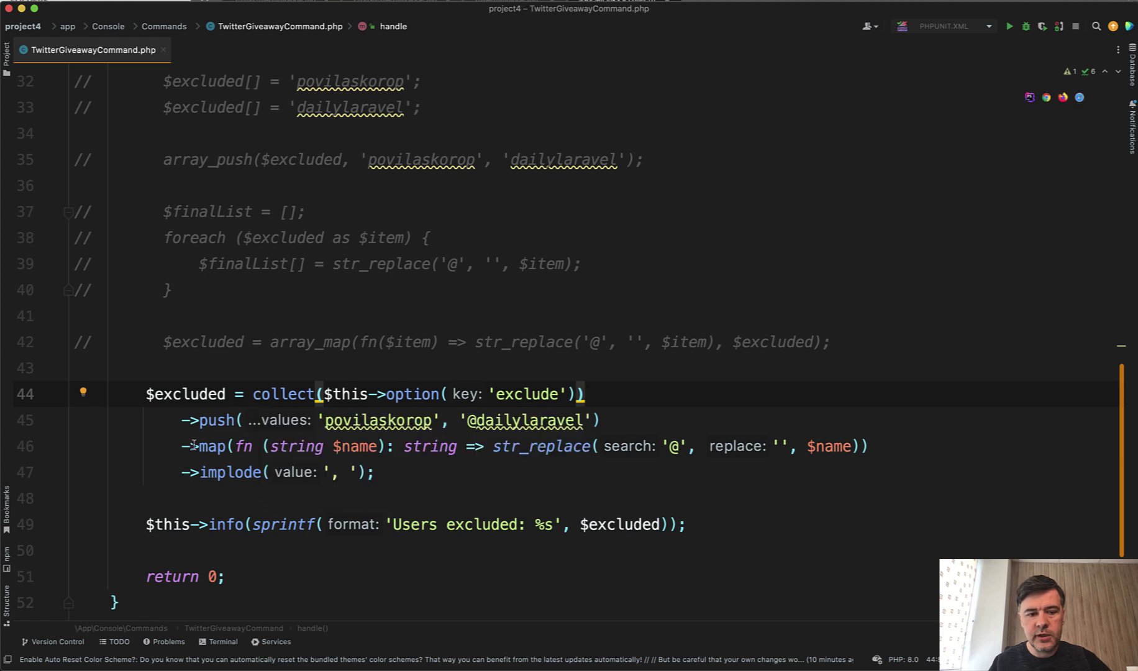
click(223, 473)
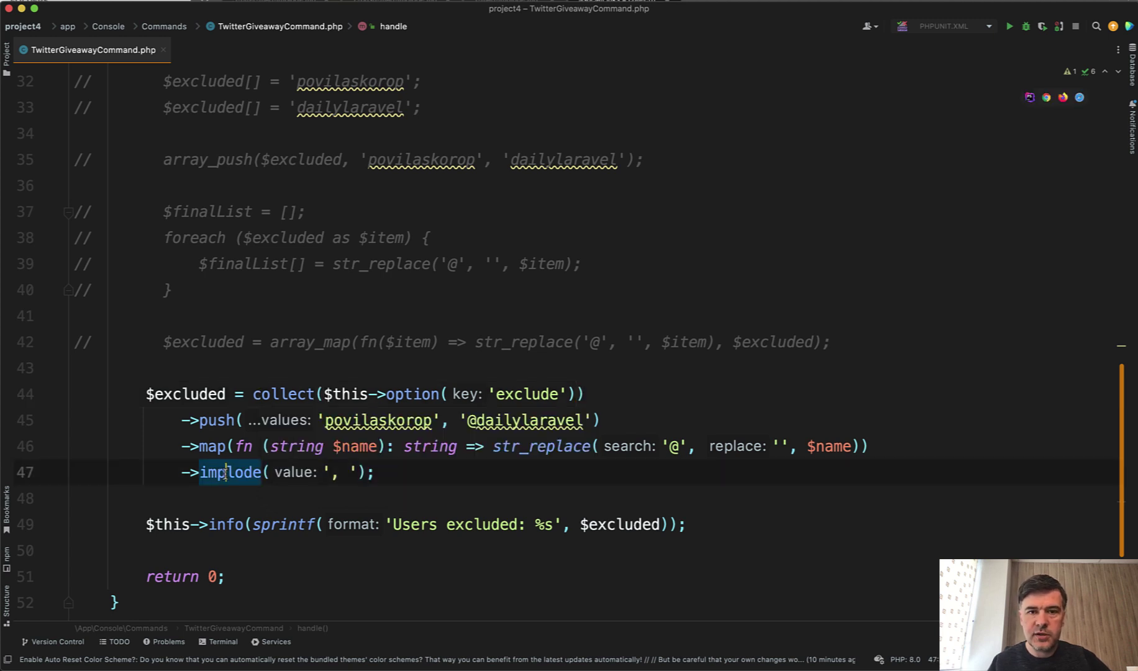
key(super+Tab)
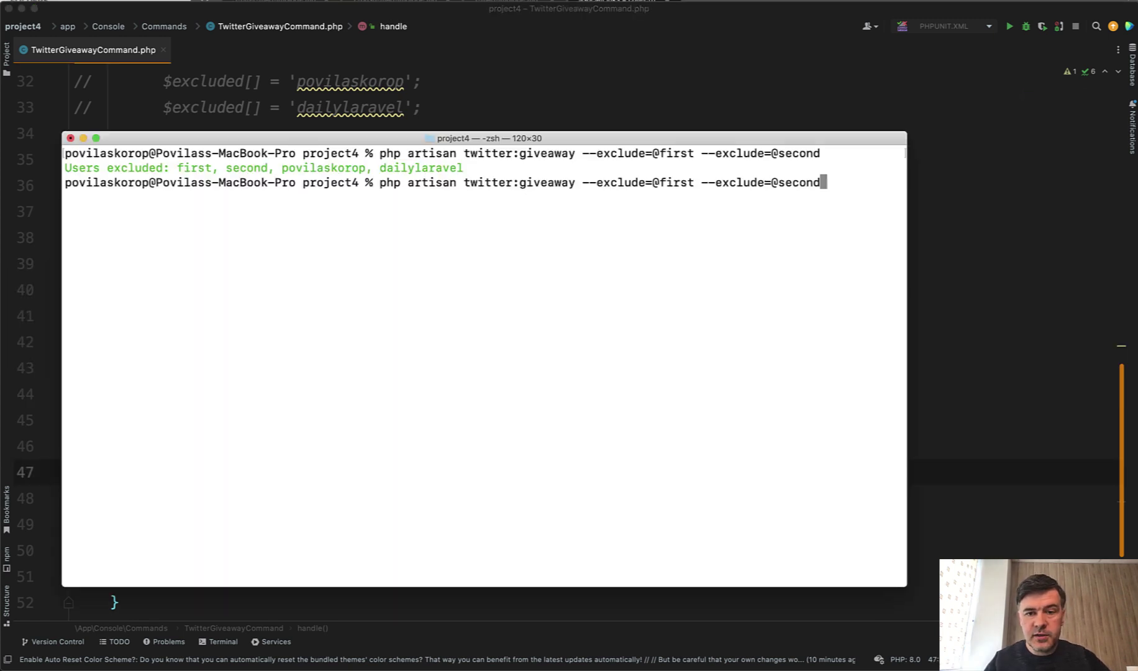
key(Return)
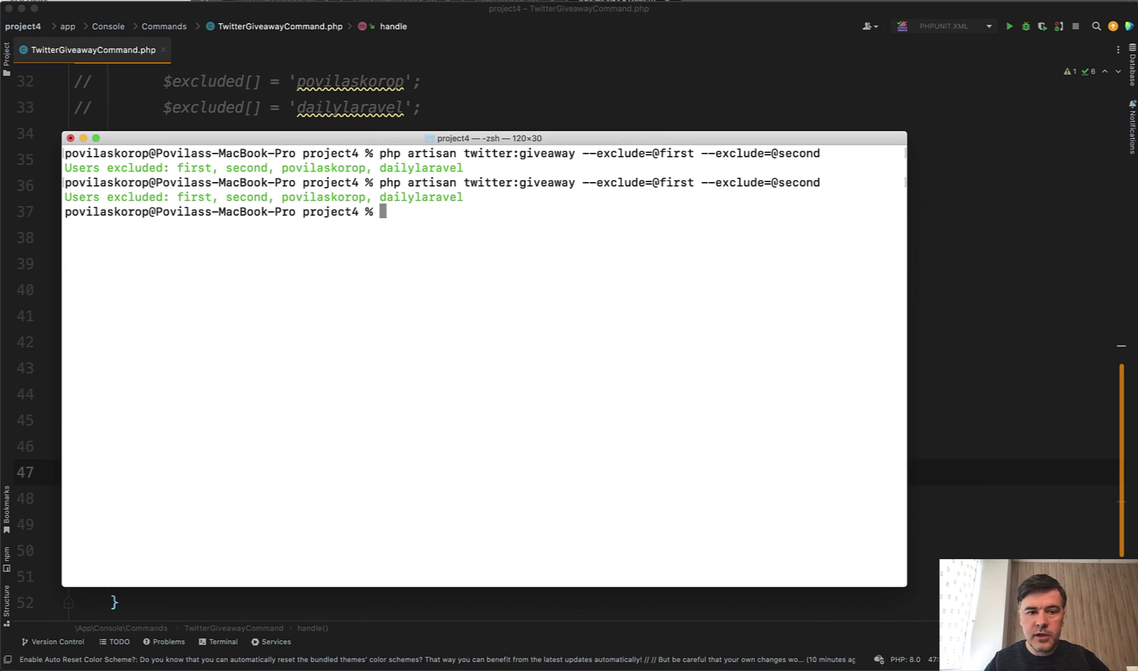
Look over the push, map, implode chain and the commented foreach loop in the editor.
key(super+Tab)
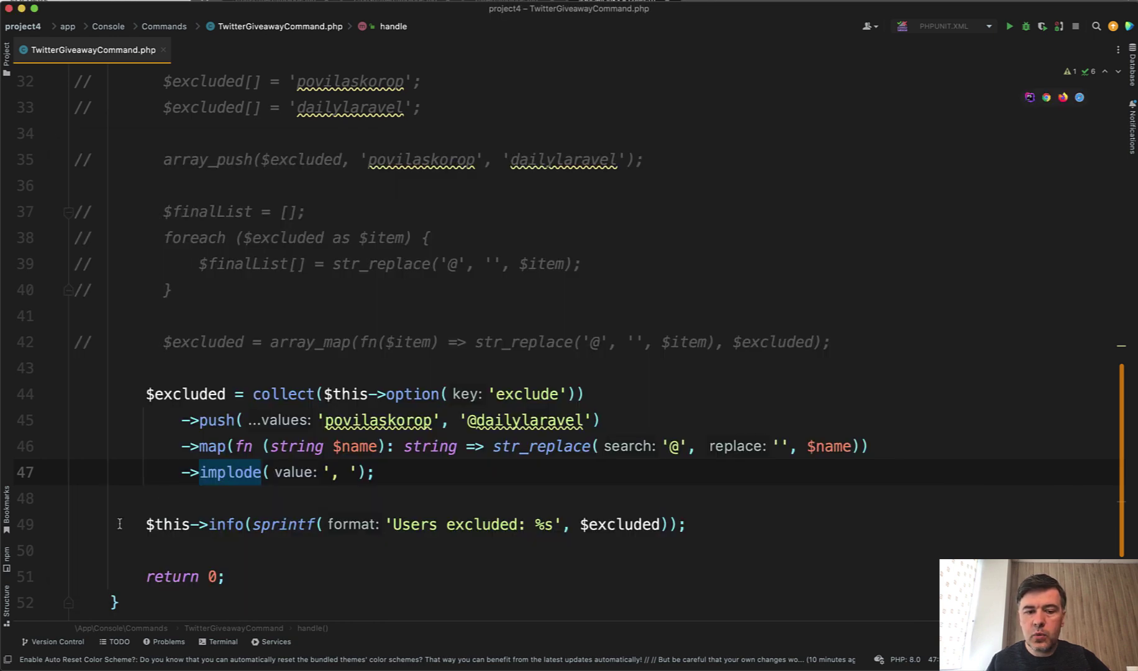
drag(324, 490, 274, 414)
click(274, 414)
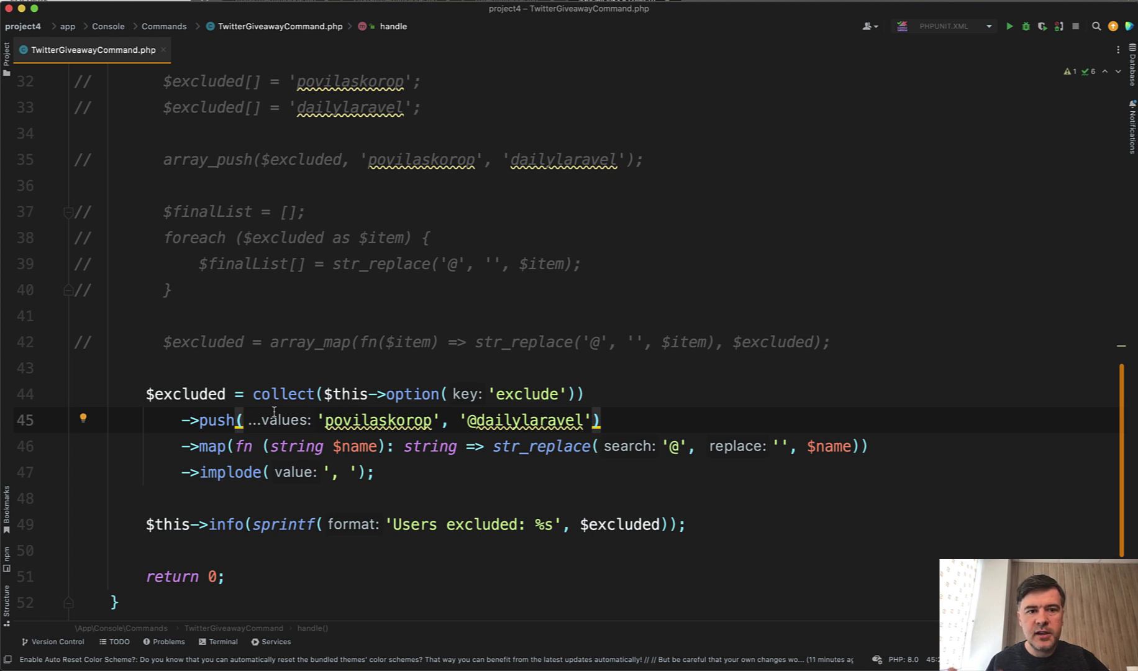
click(236, 446)
key(Up)
key(Up)
key(Up)
scroll(236, 363, up, 1)
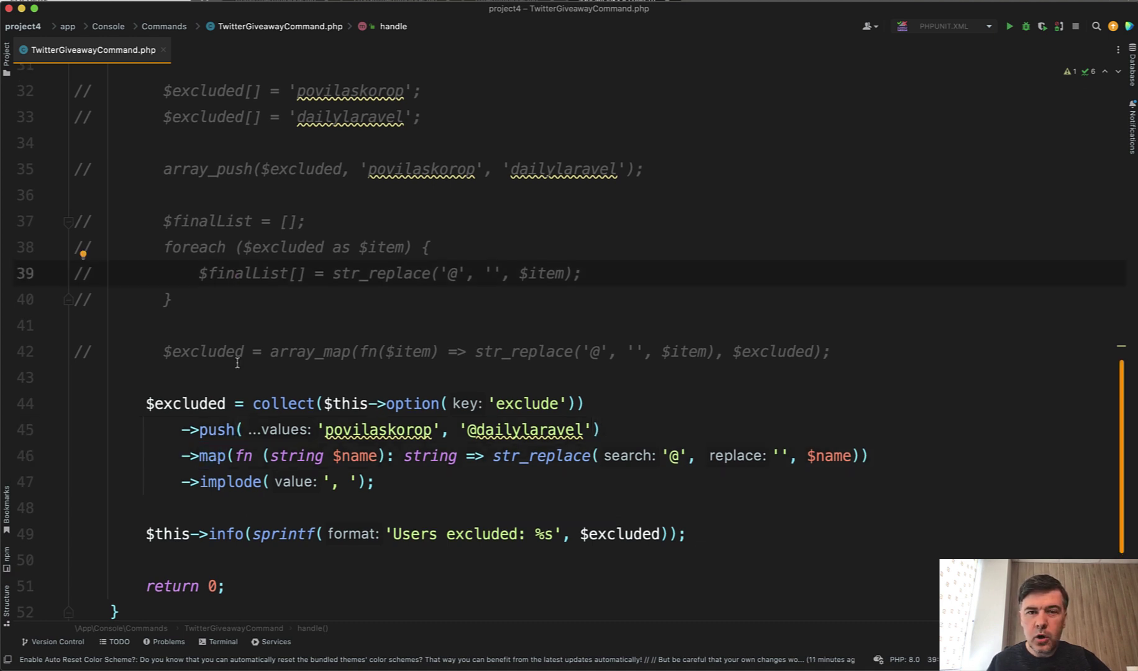
scroll(237, 362, up, 2)
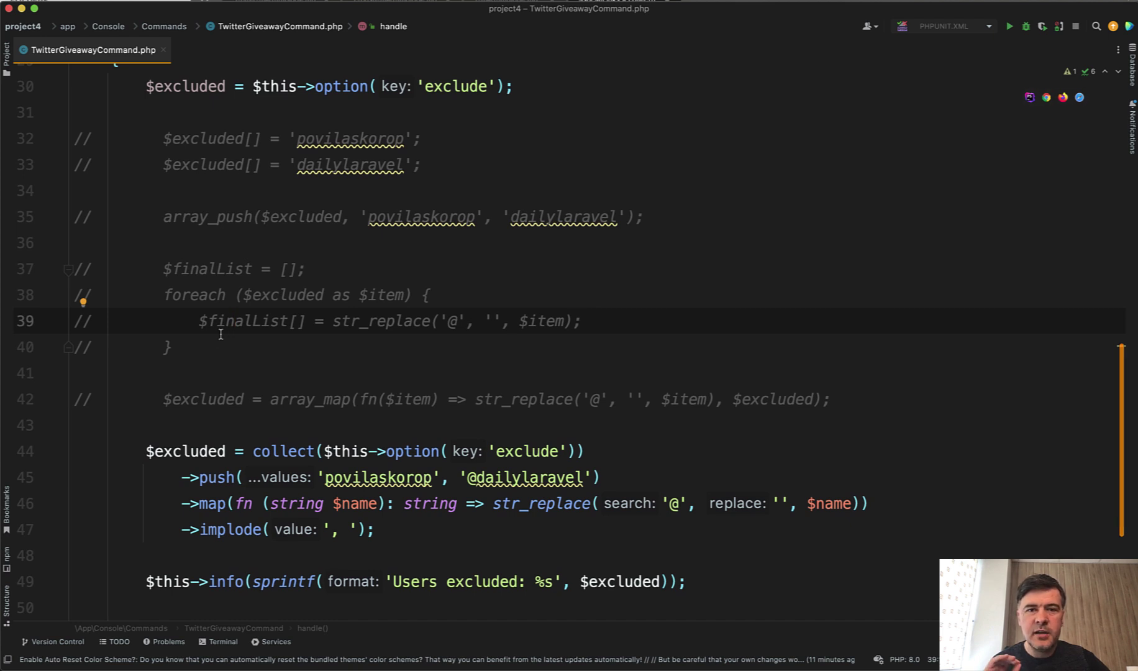
scroll(221, 334, down, 1)
scroll(221, 334, down, 3)
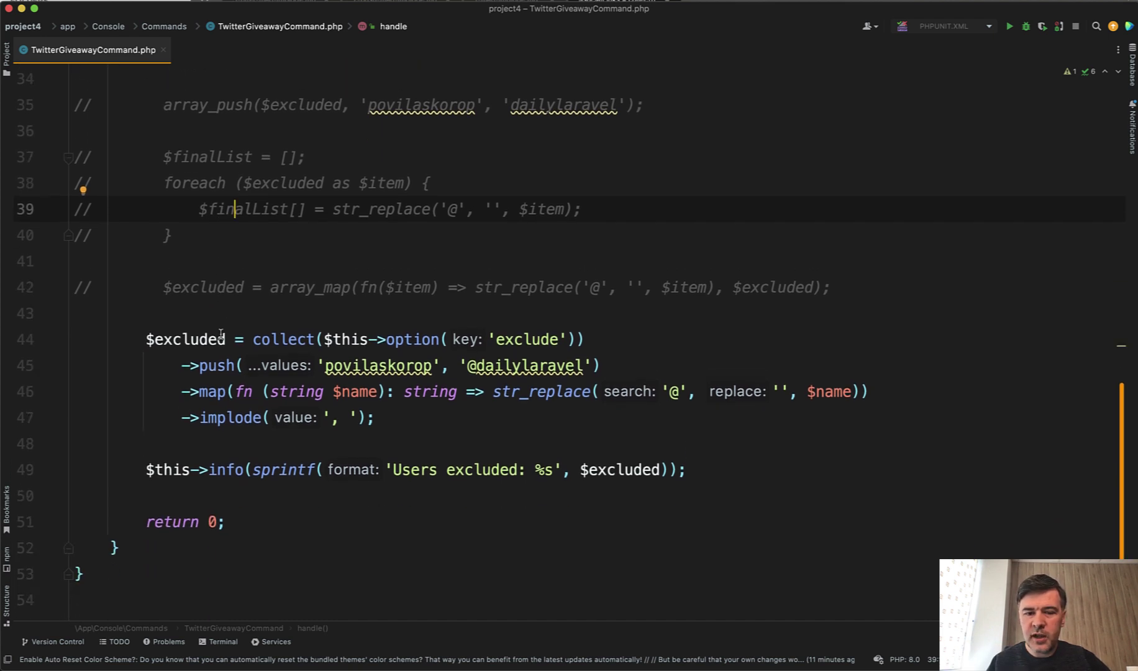